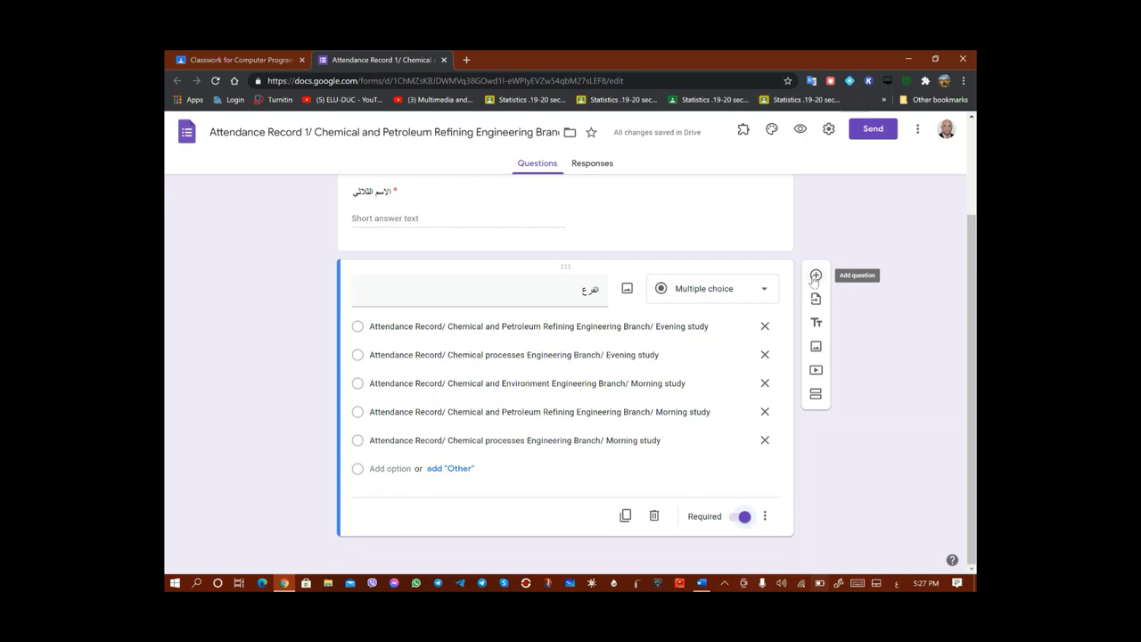
Add a new multiple-choice question titled "نوع الدراسة" below the branch question
left_click(815, 276)
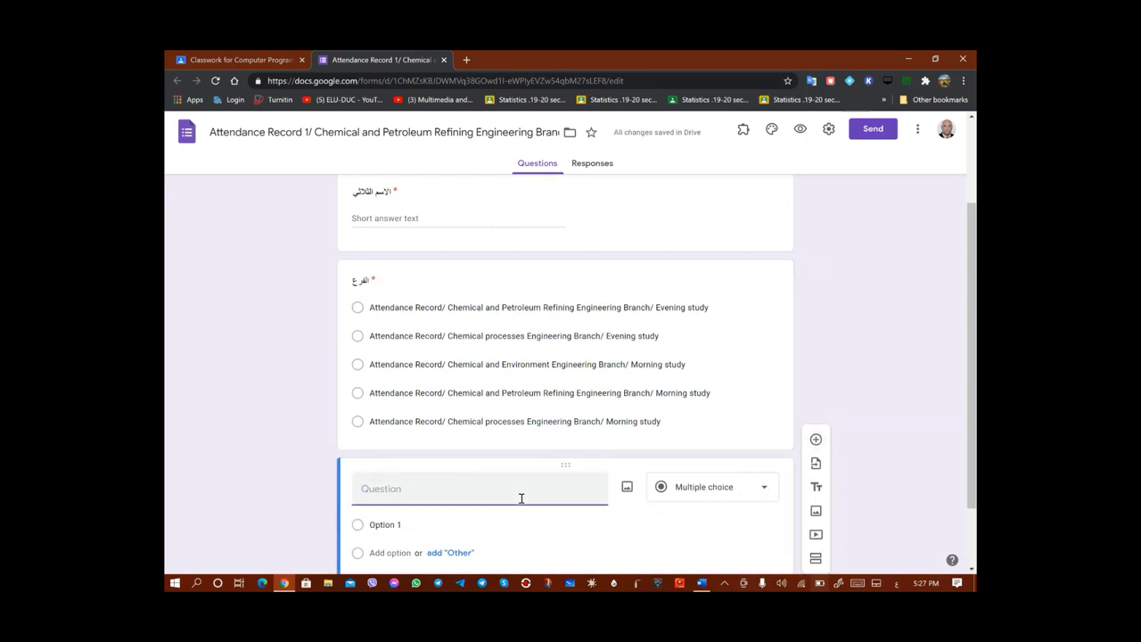
type("نوع الدر")
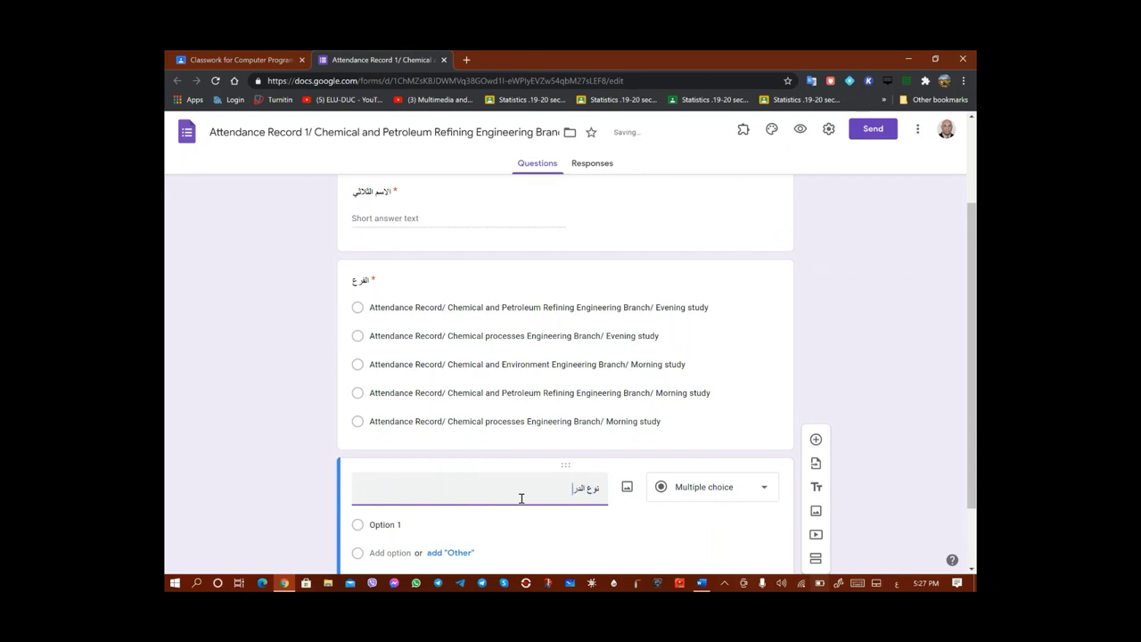
type("اسة")
Copy "Morning study" from the first line of the Word document and paste it as the new question's first option
left_click(702, 583)
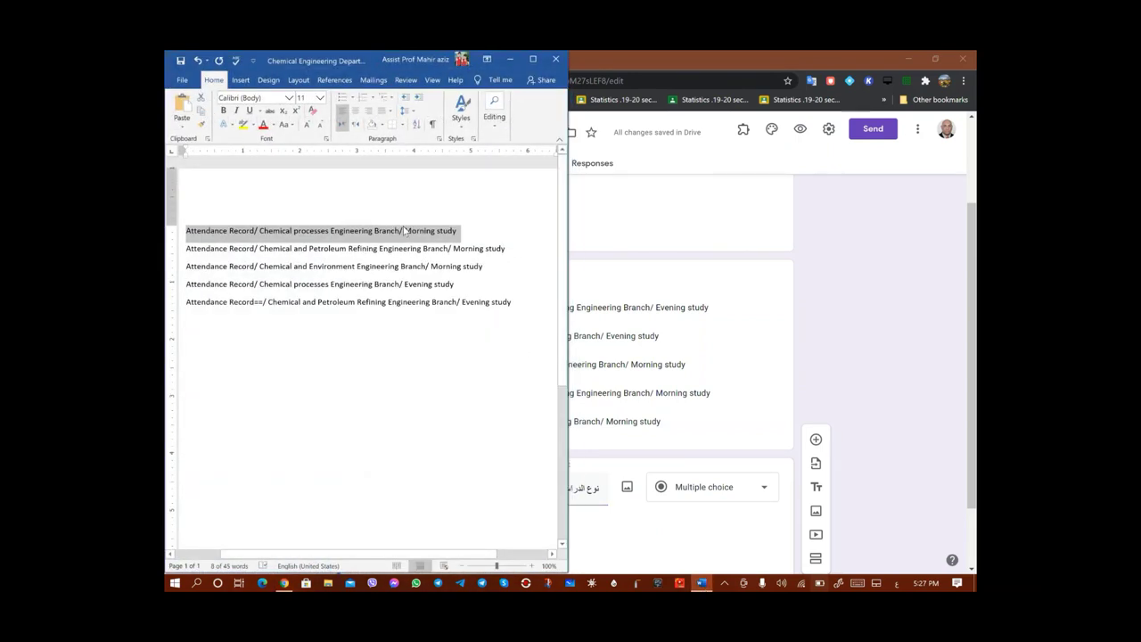
left_click_drag(406, 231, 458, 230)
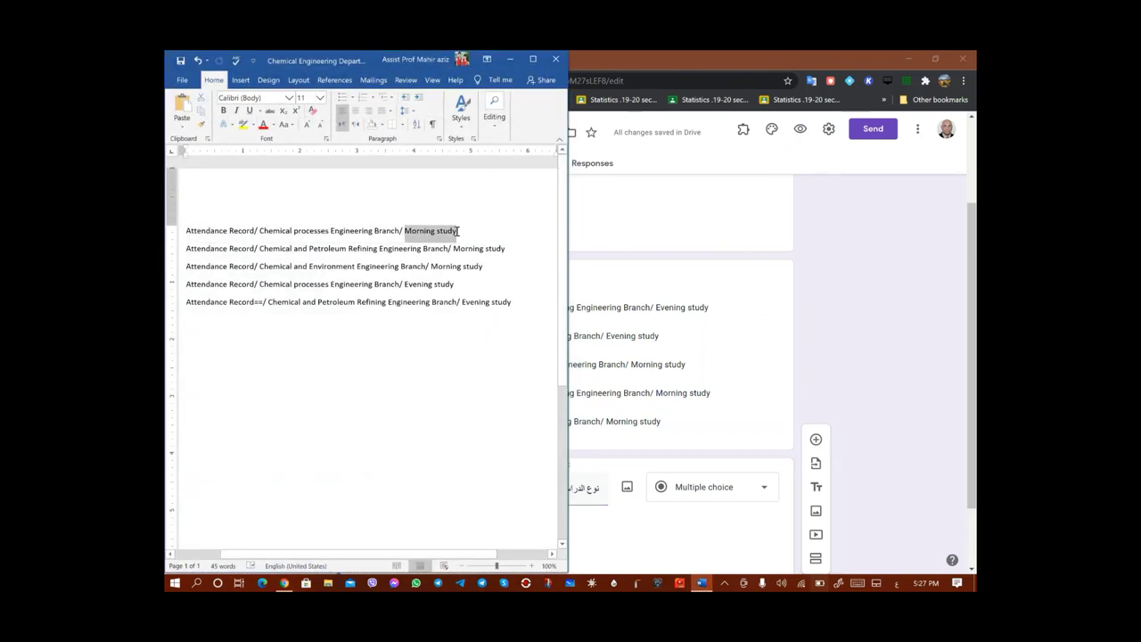
right_click(447, 232)
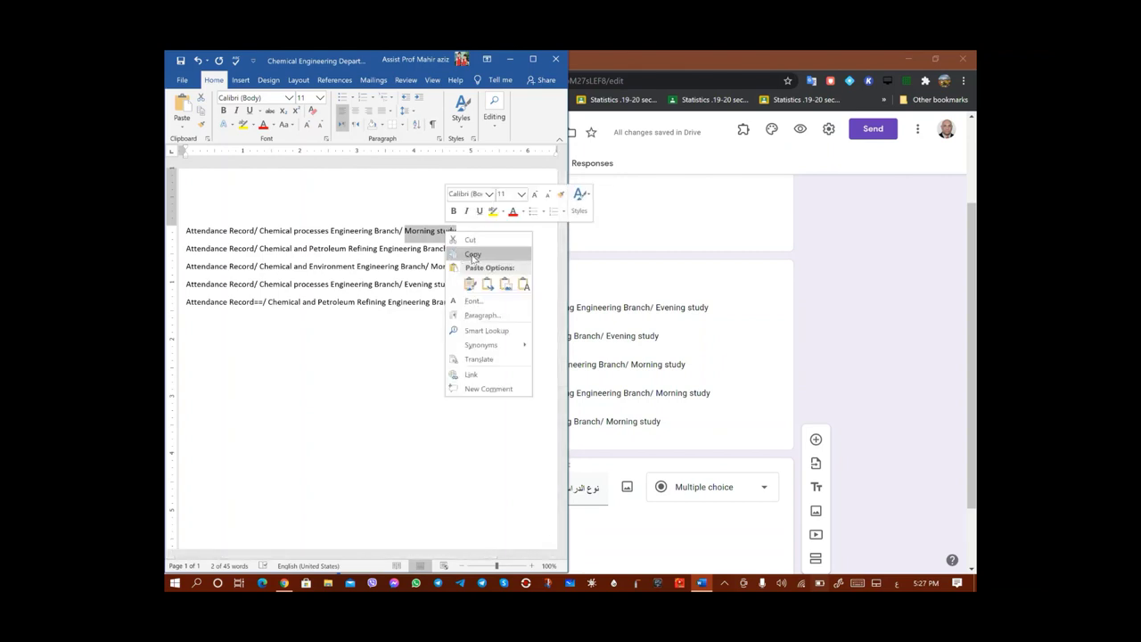
left_click(472, 255)
left_click(583, 524)
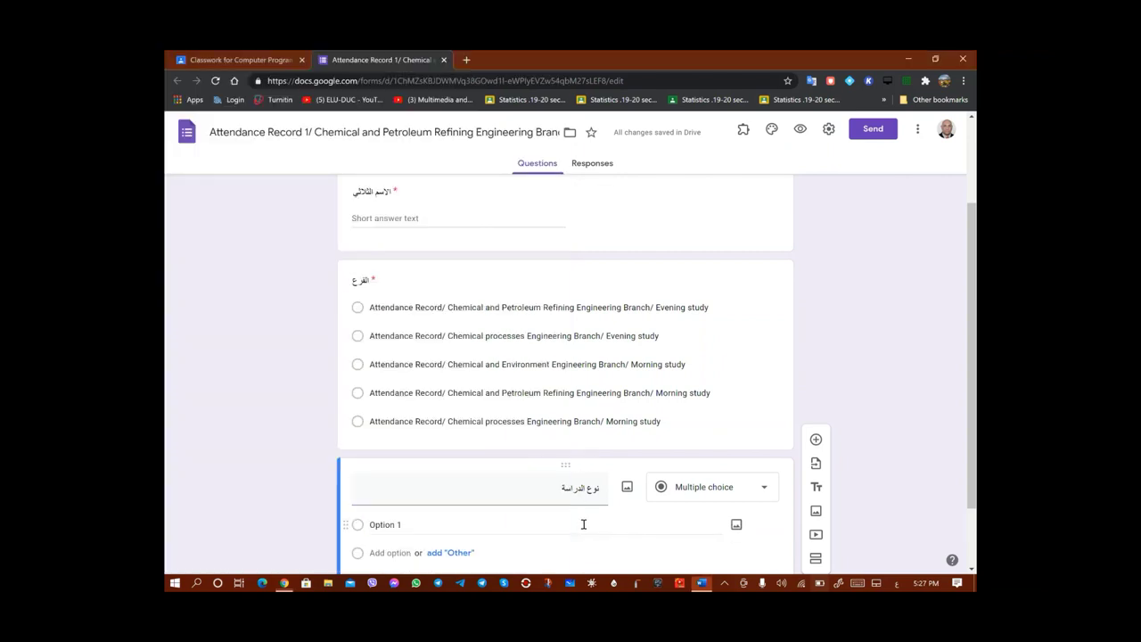
left_click(583, 524)
right_click(583, 524)
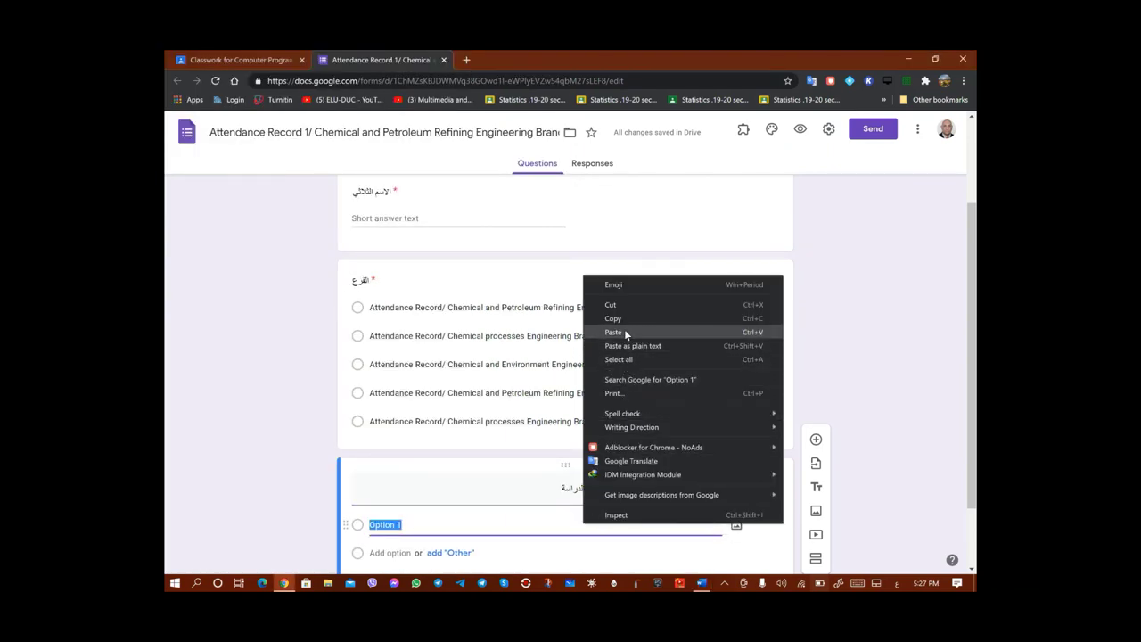
left_click(626, 334)
Add a second option "Evening study", copied from the Word document, and make the study-type question required
left_click(401, 551)
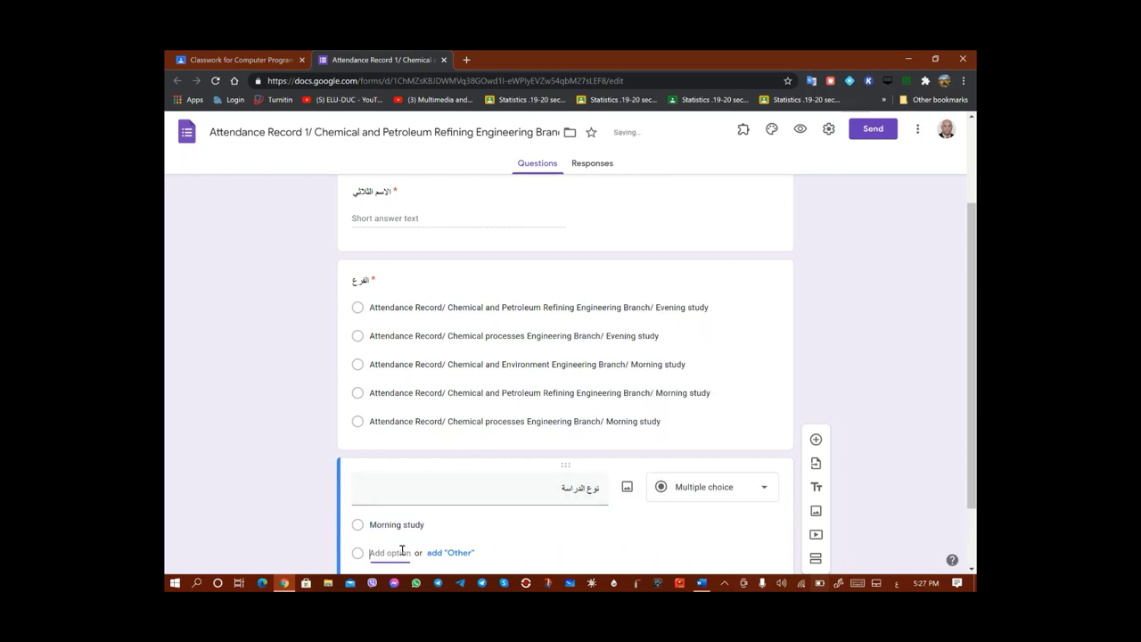
left_click(702, 583)
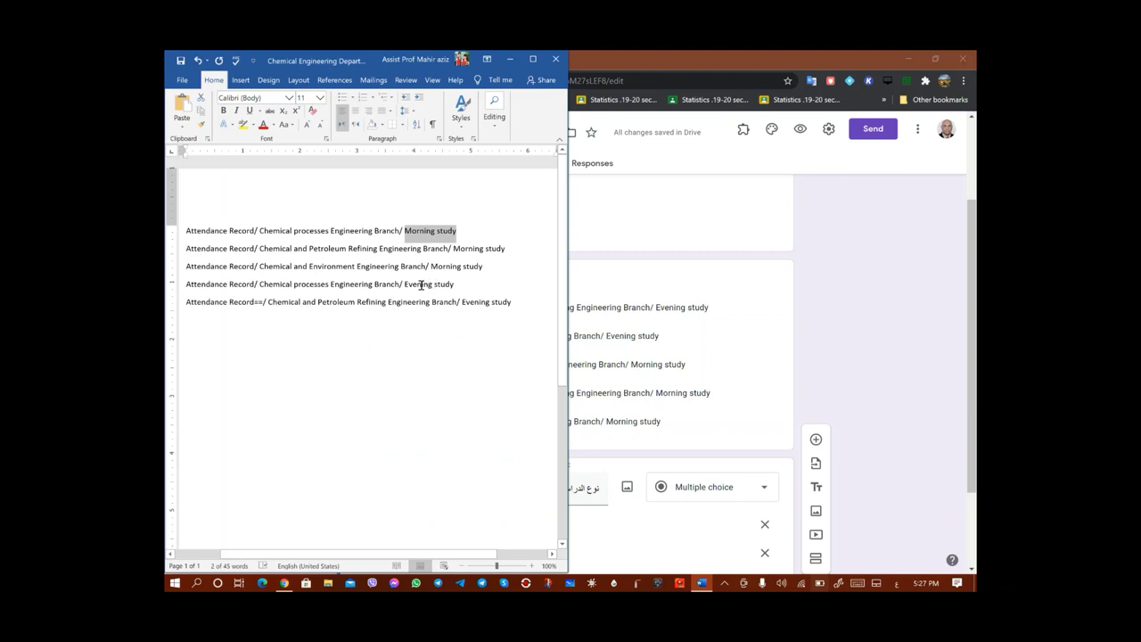
left_click_drag(406, 283, 455, 284)
right_click(452, 288)
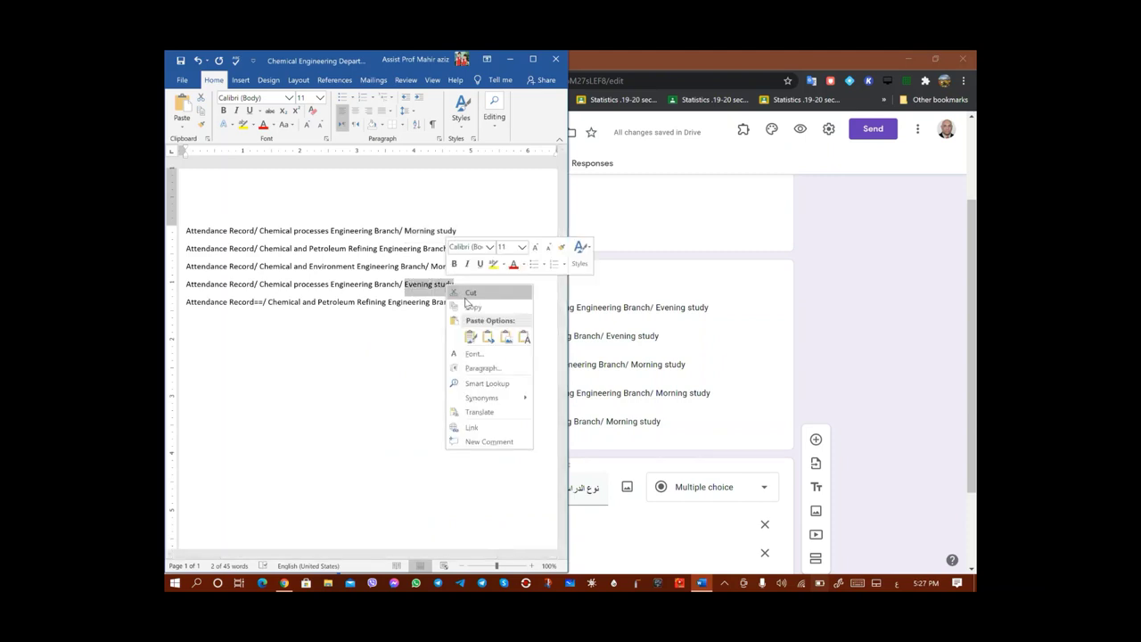
left_click(473, 306)
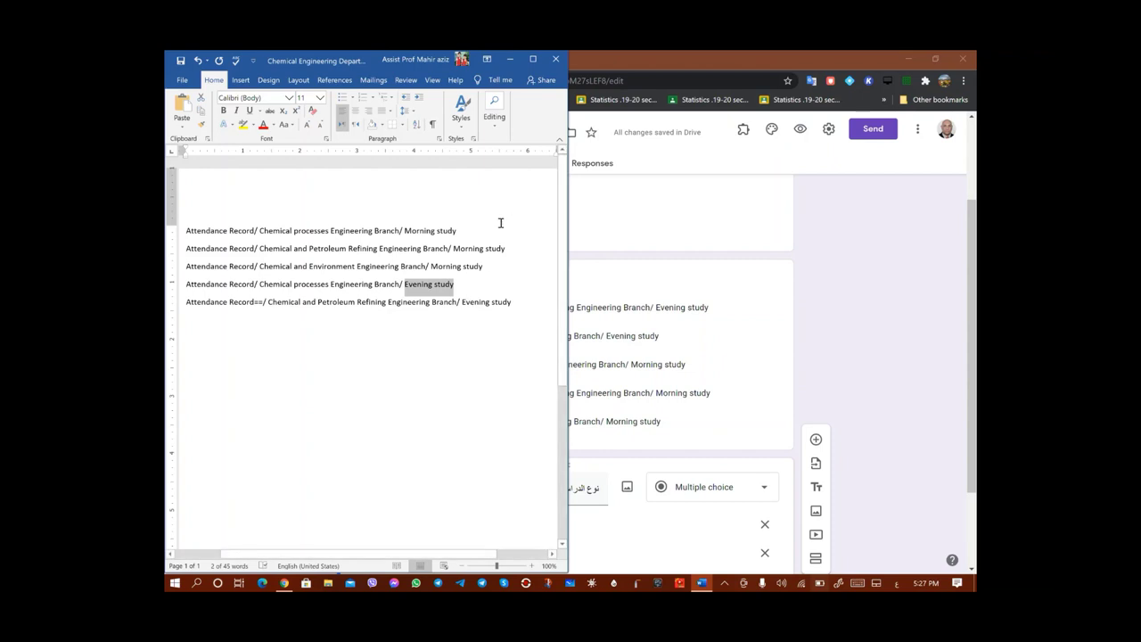
left_click(510, 58)
left_click(389, 553)
right_click(394, 554)
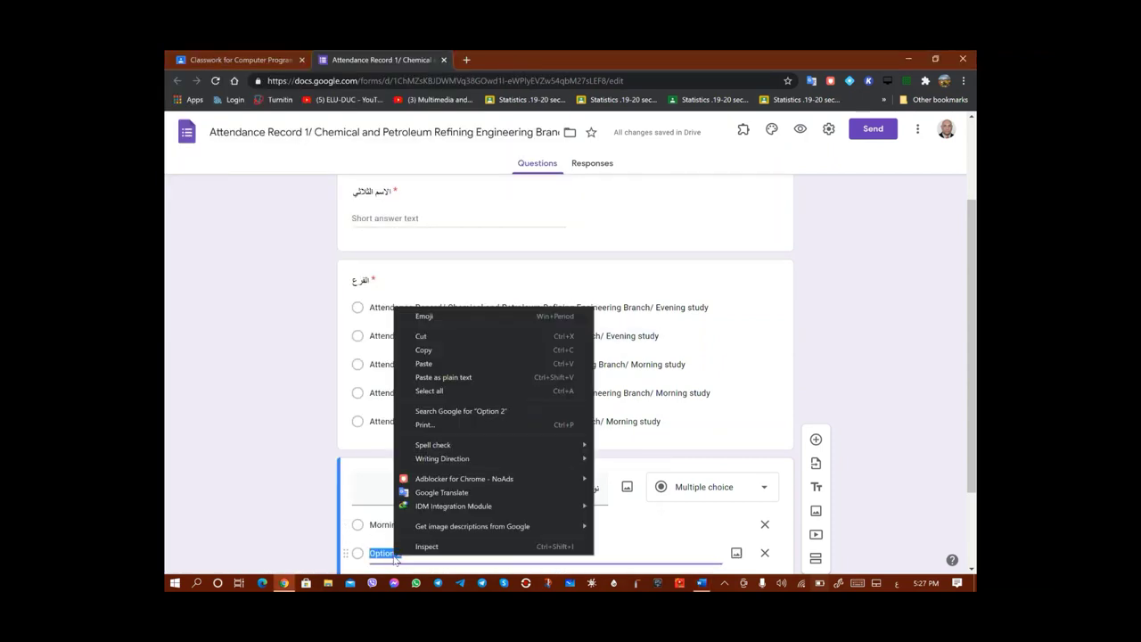
left_click(426, 365)
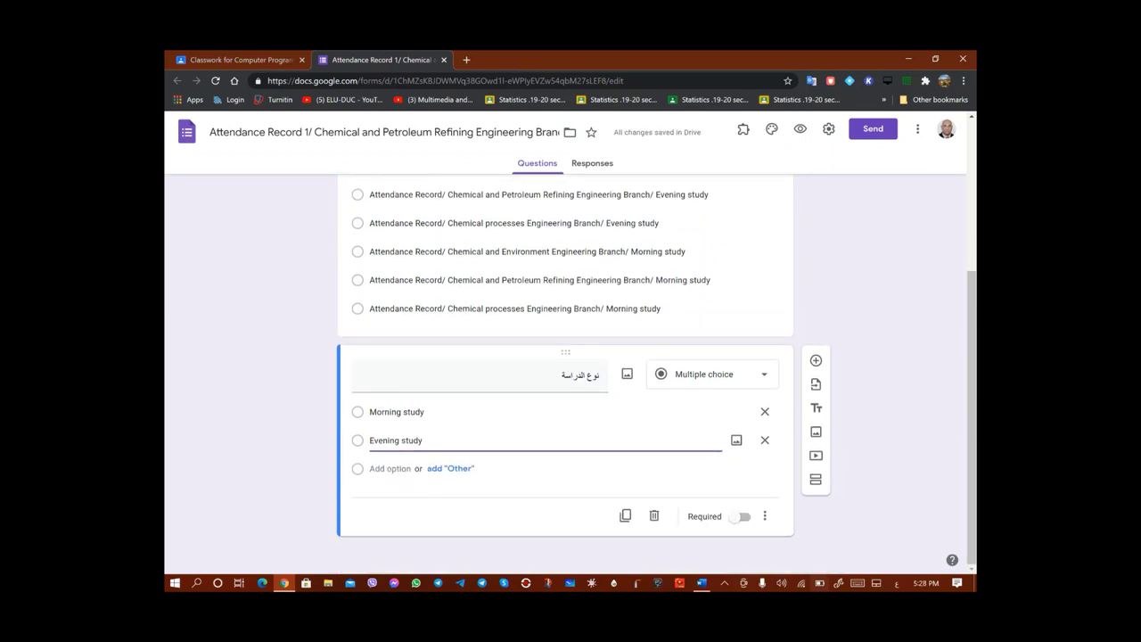
left_click(743, 517)
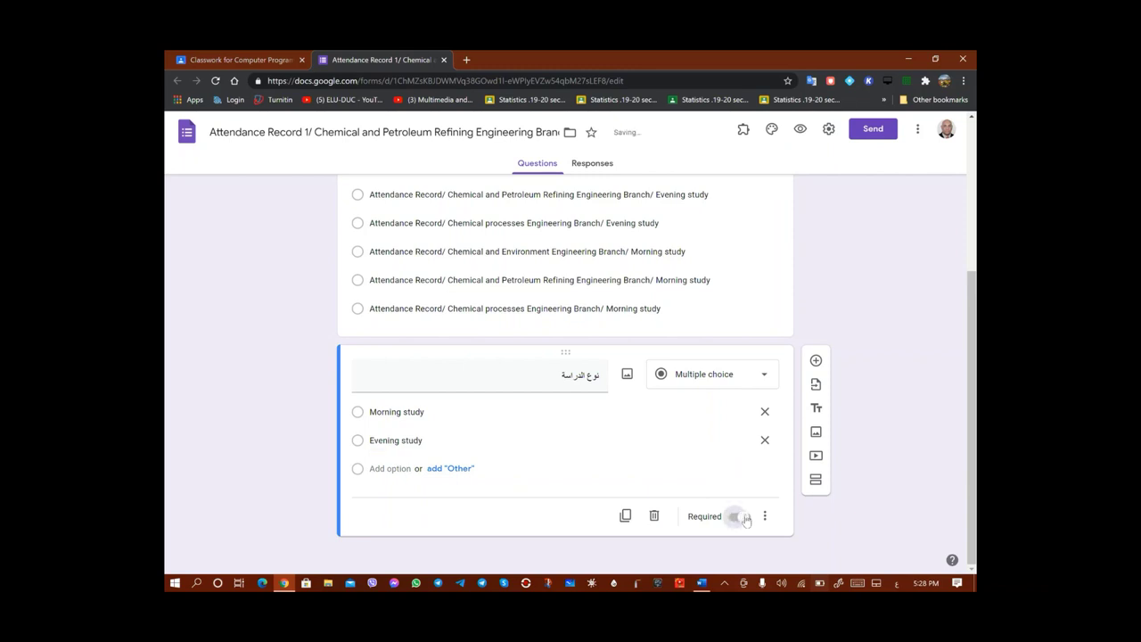
Set the form's theme color to red and its background to the second, medium pink tint
scroll(744, 517, "up", 3)
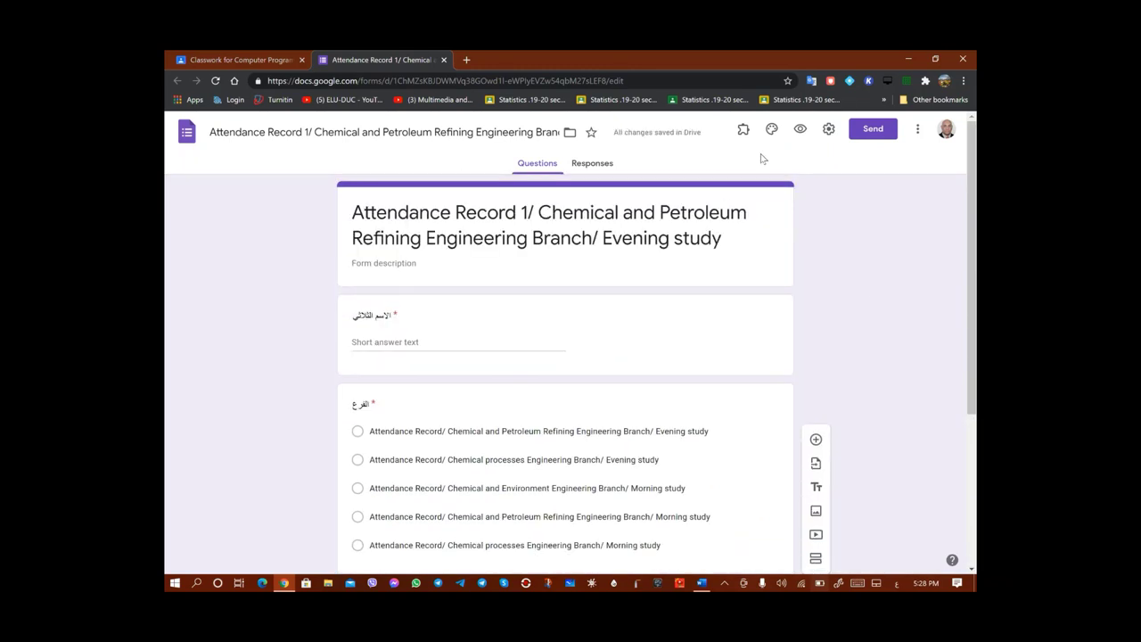
left_click(772, 131)
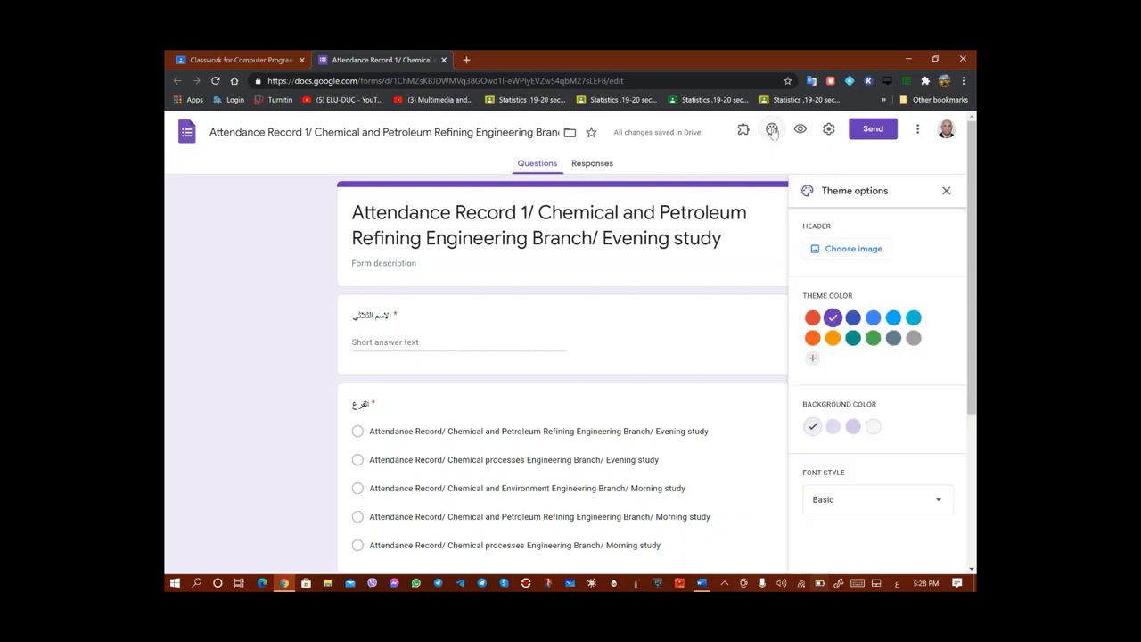
left_click(813, 318)
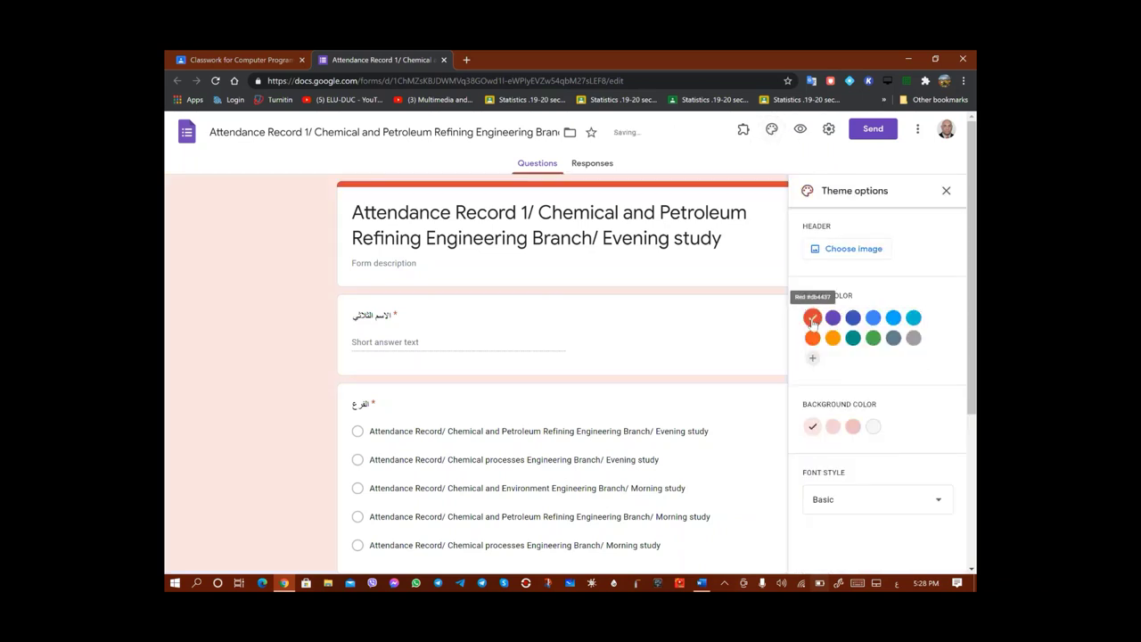
left_click(833, 428)
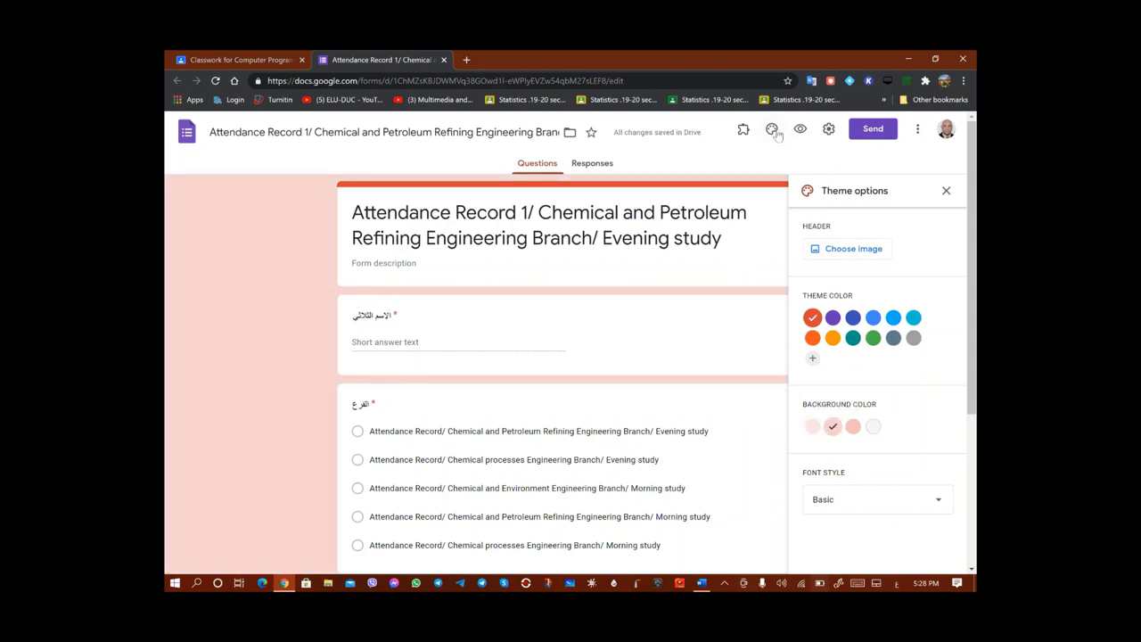
Limit the form to 1 response in its settings, review the presentation and quiz options, and save
left_click(827, 132)
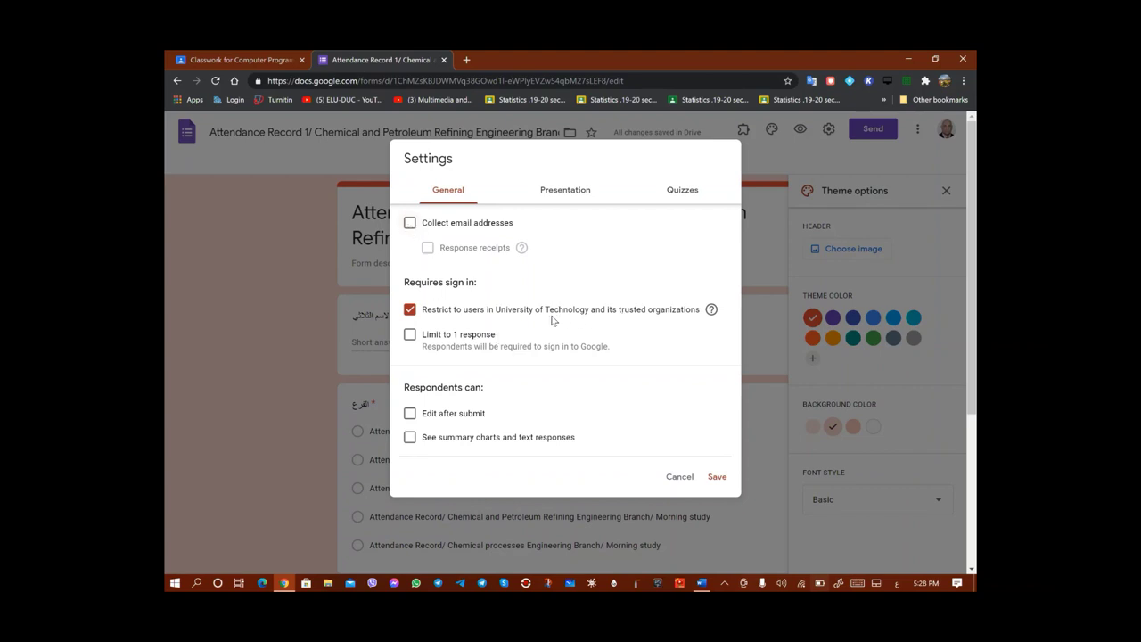
left_click(411, 337)
left_click(563, 194)
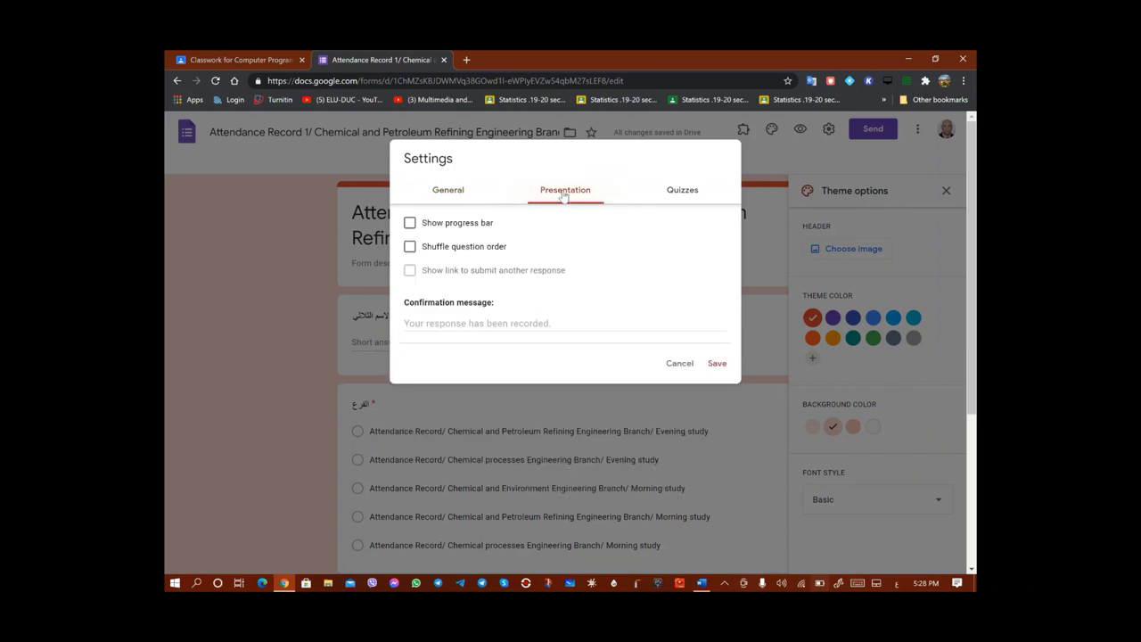
left_click(683, 195)
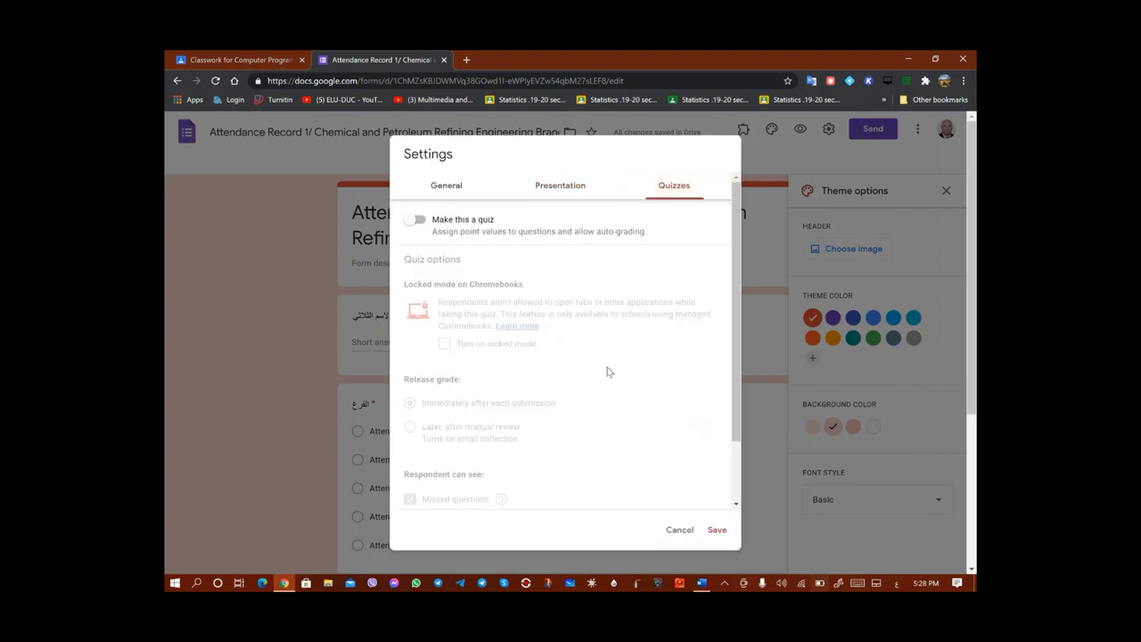
left_click(718, 529)
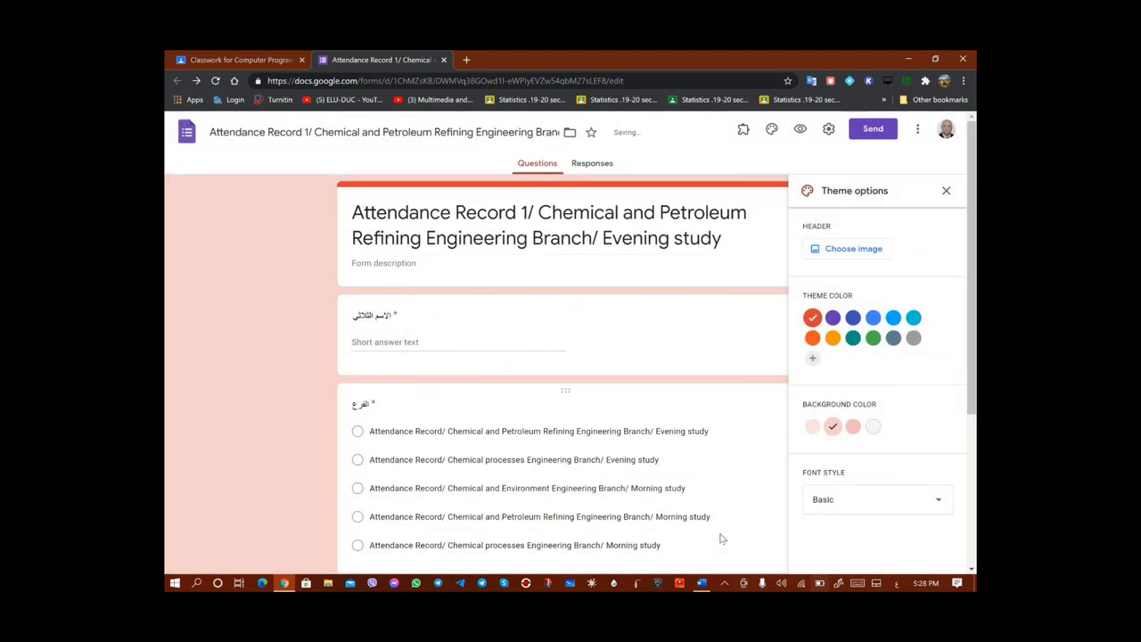
Preview the form, check all its questions down to the submit area, and close the preview
left_click(801, 130)
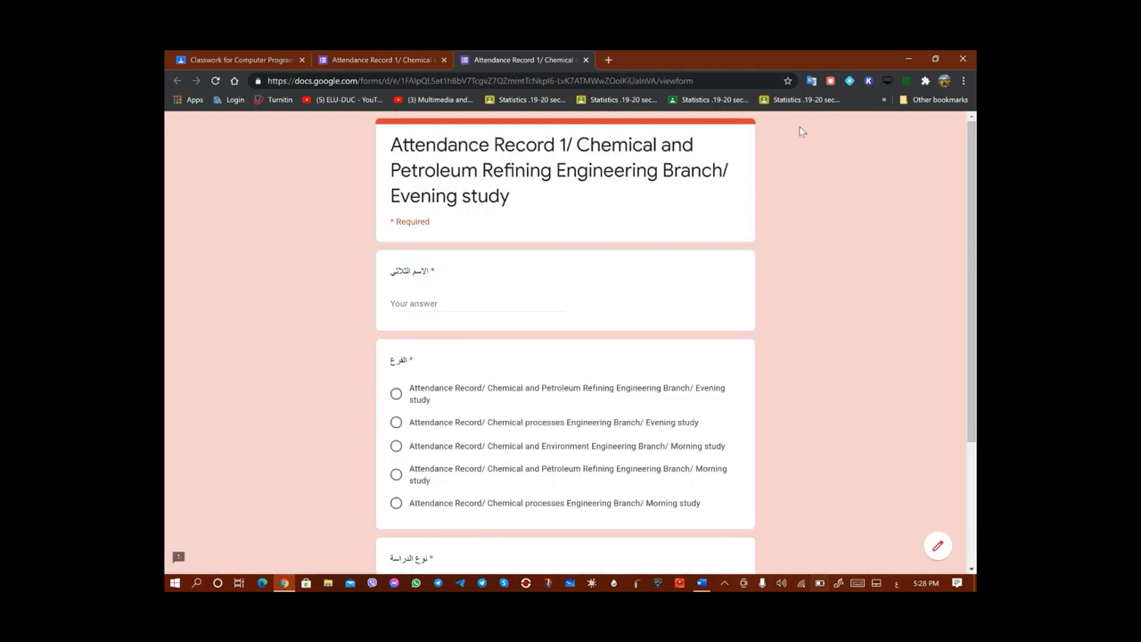
scroll(800, 131, "down", 2)
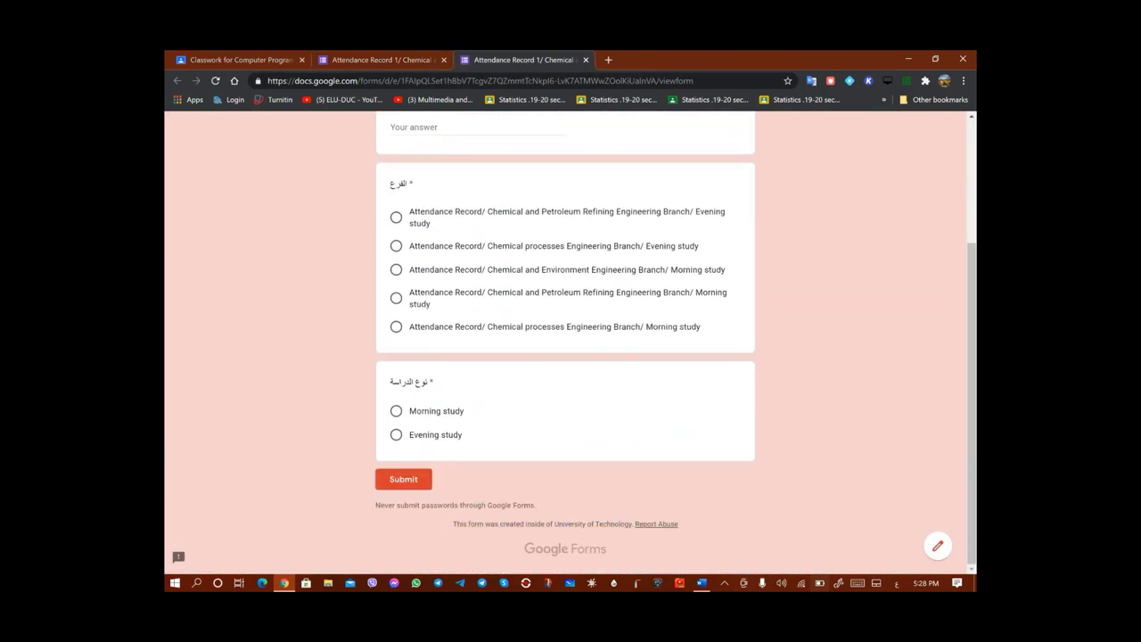
scroll(565, 343, "up", 2)
scroll(565, 342, "down", 2)
left_click(585, 59)
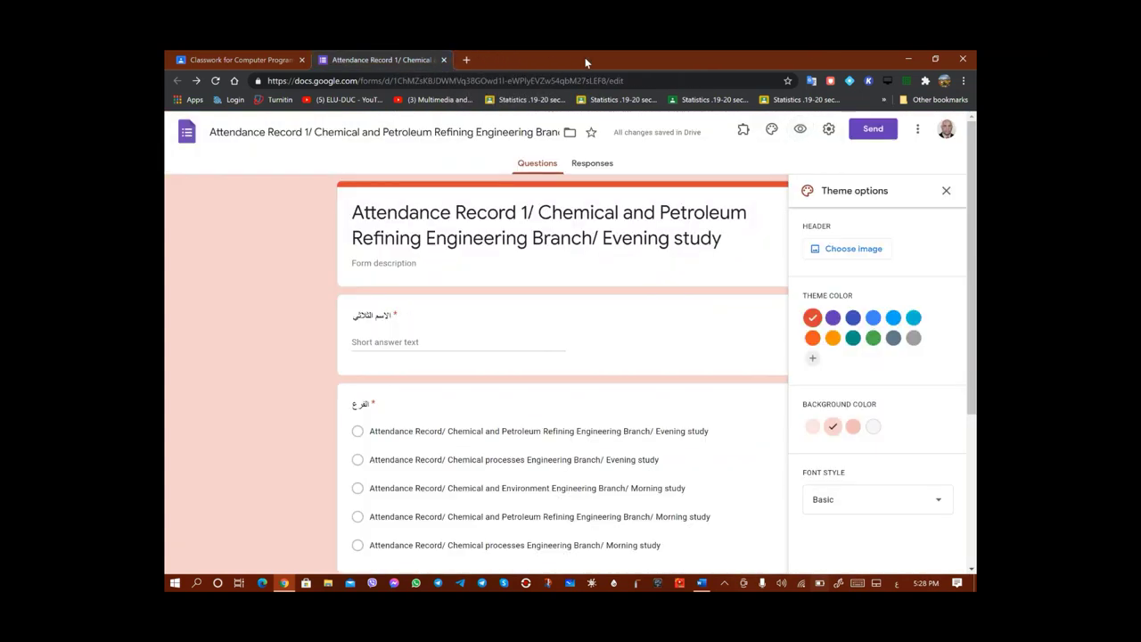
Create a new spreadsheet as the destination for the form's responses, then close the spreadsheet
left_click(596, 165)
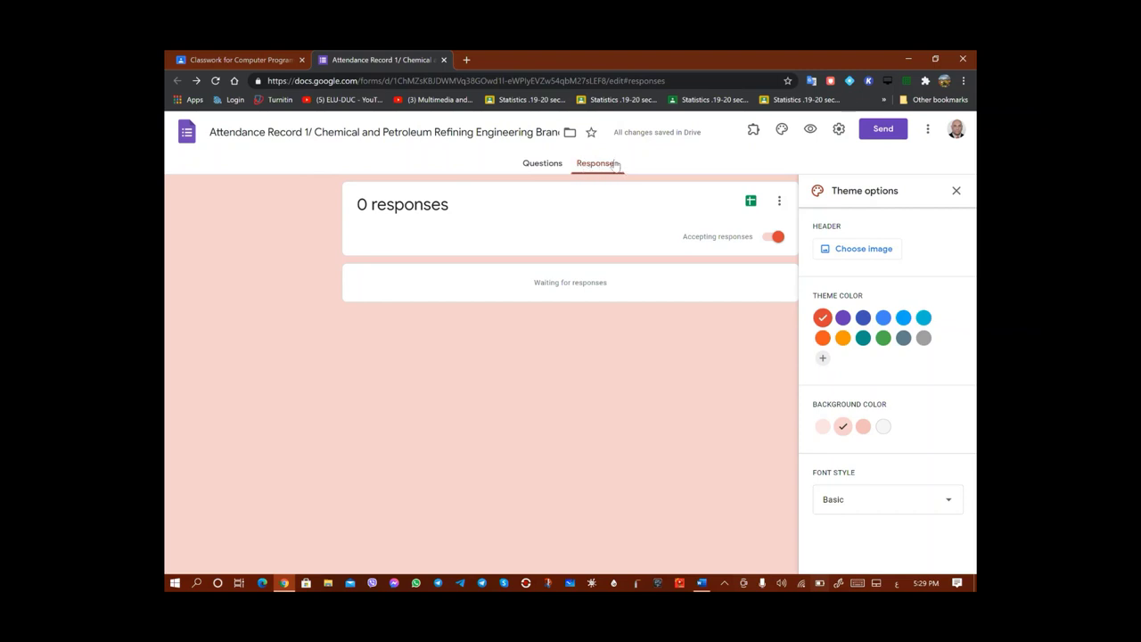
left_click(752, 203)
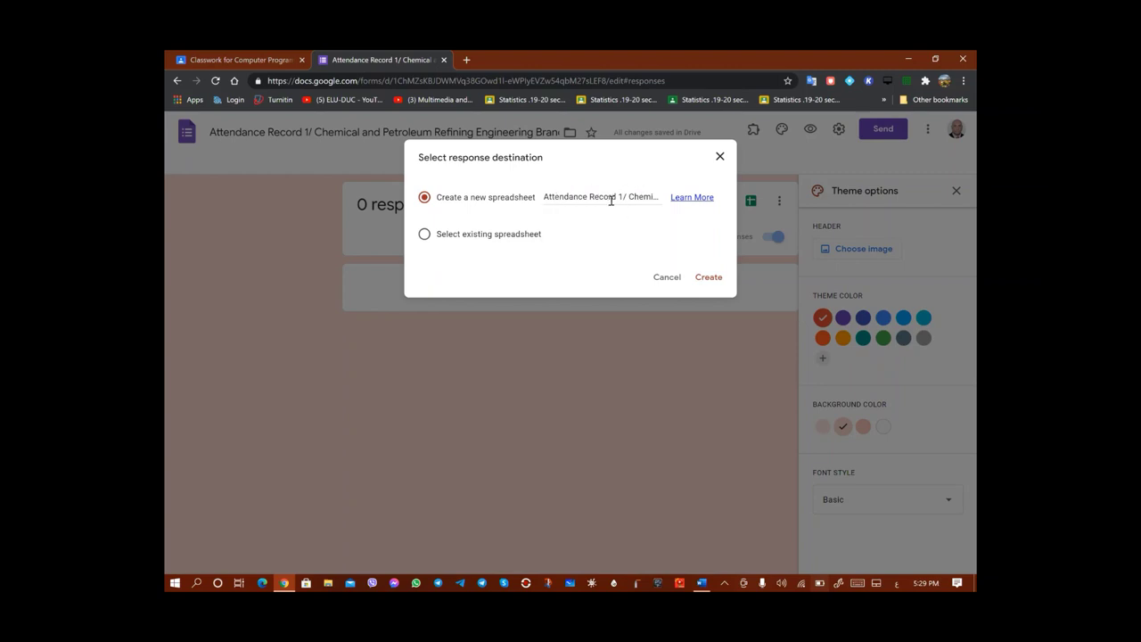
left_click(708, 278)
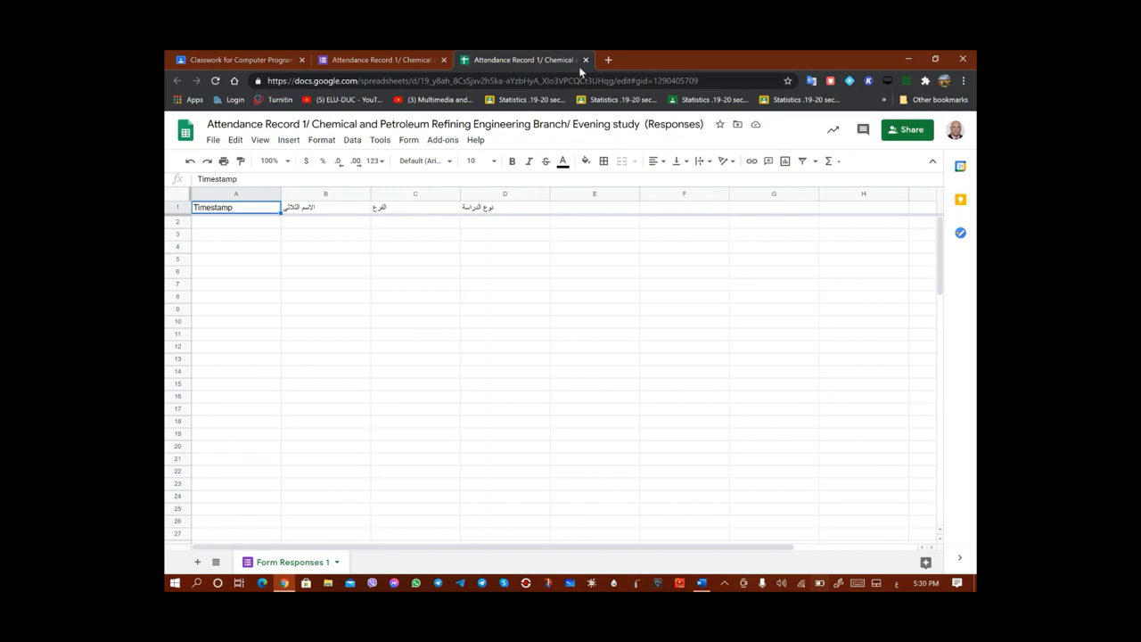
left_click(585, 60)
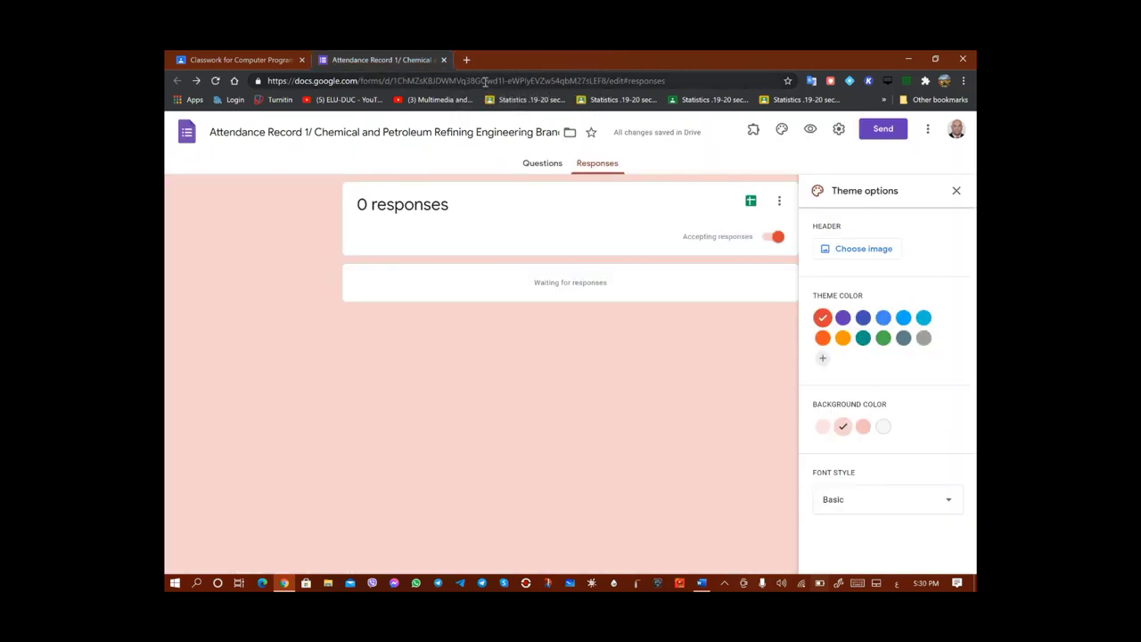
Close the form to return to the Google Classroom assignment and set its points to Ungraded
left_click(444, 61)
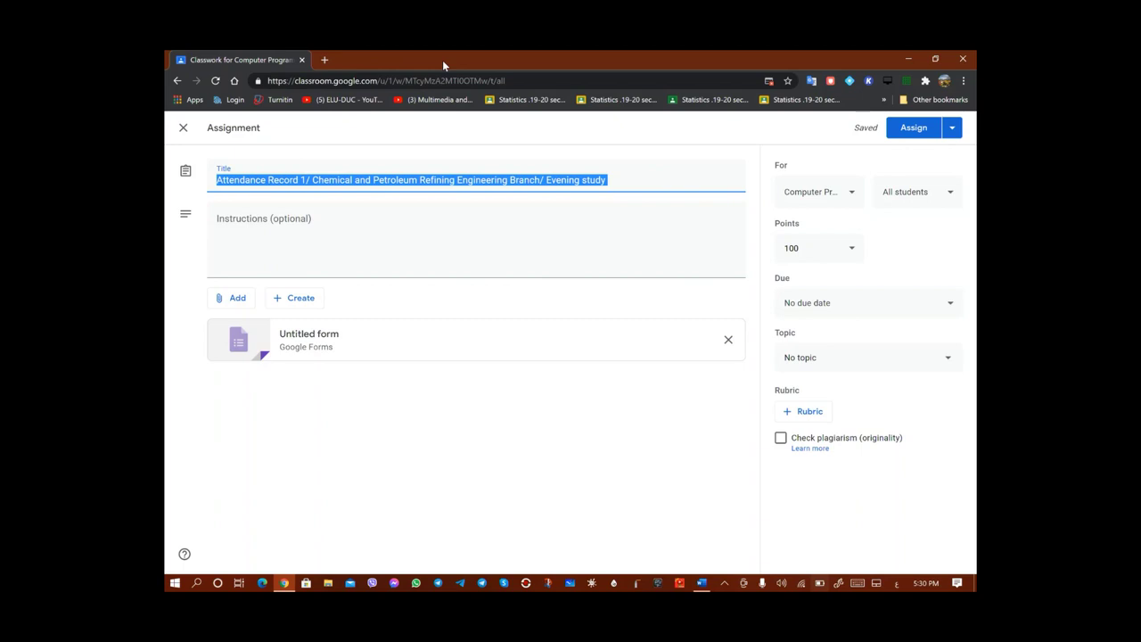
left_click(849, 252)
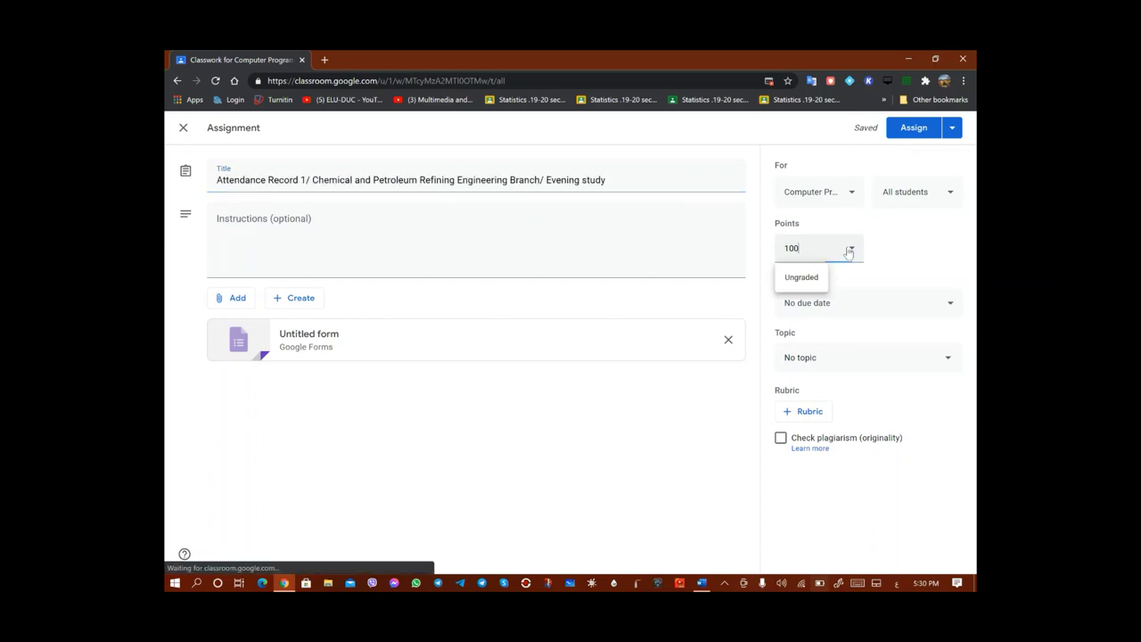
left_click(807, 279)
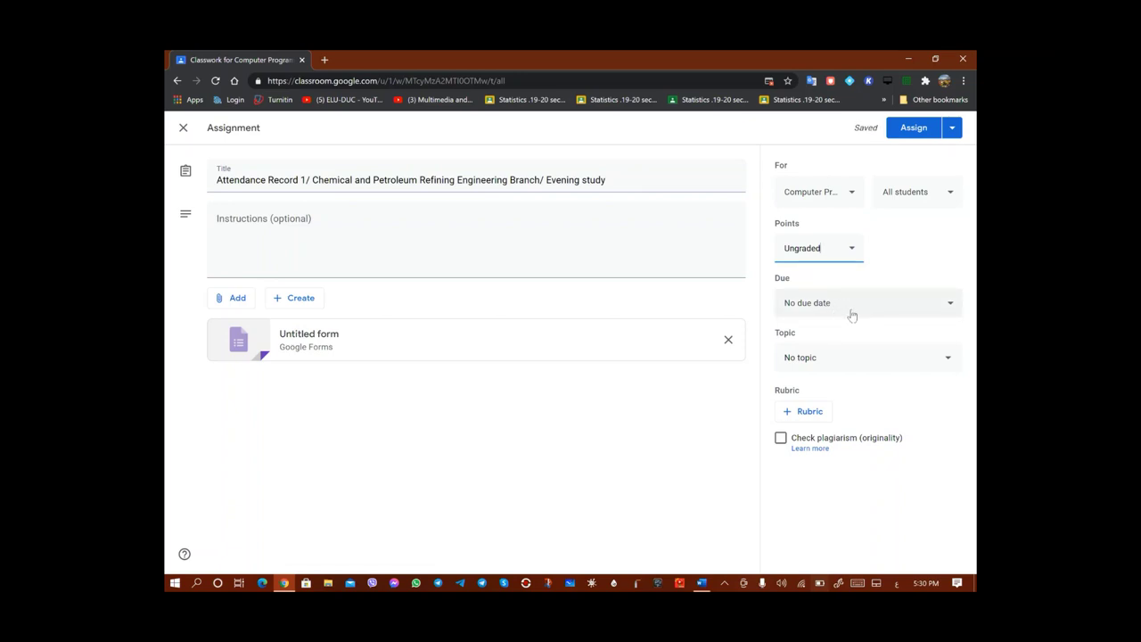
Set the assignment's due date to Dec 8, 2020
left_click(896, 303)
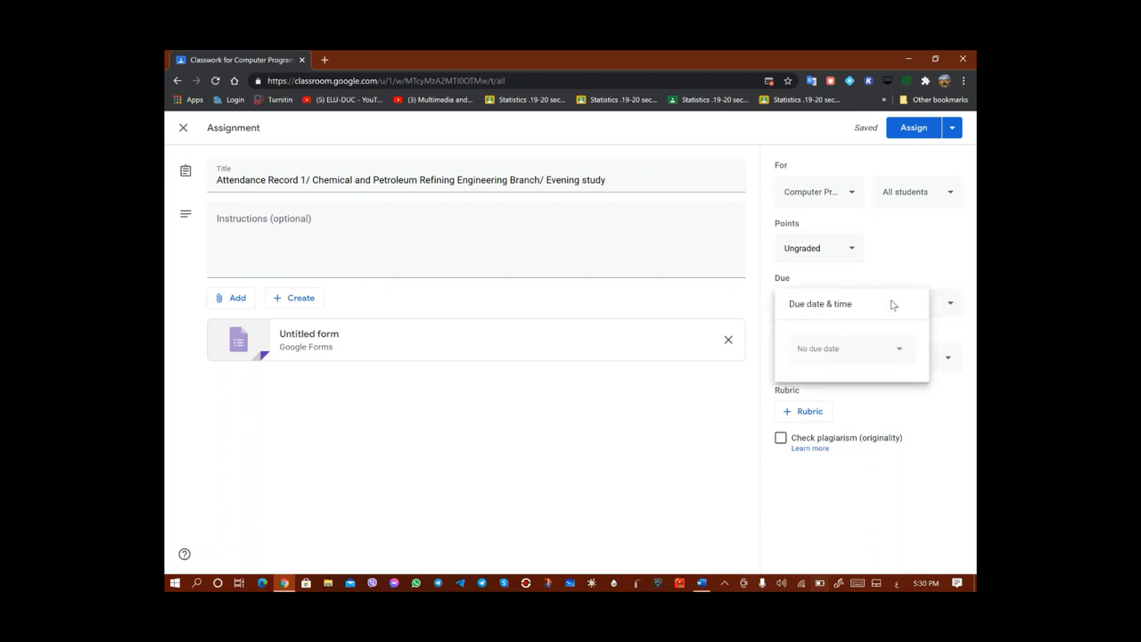
left_click(845, 353)
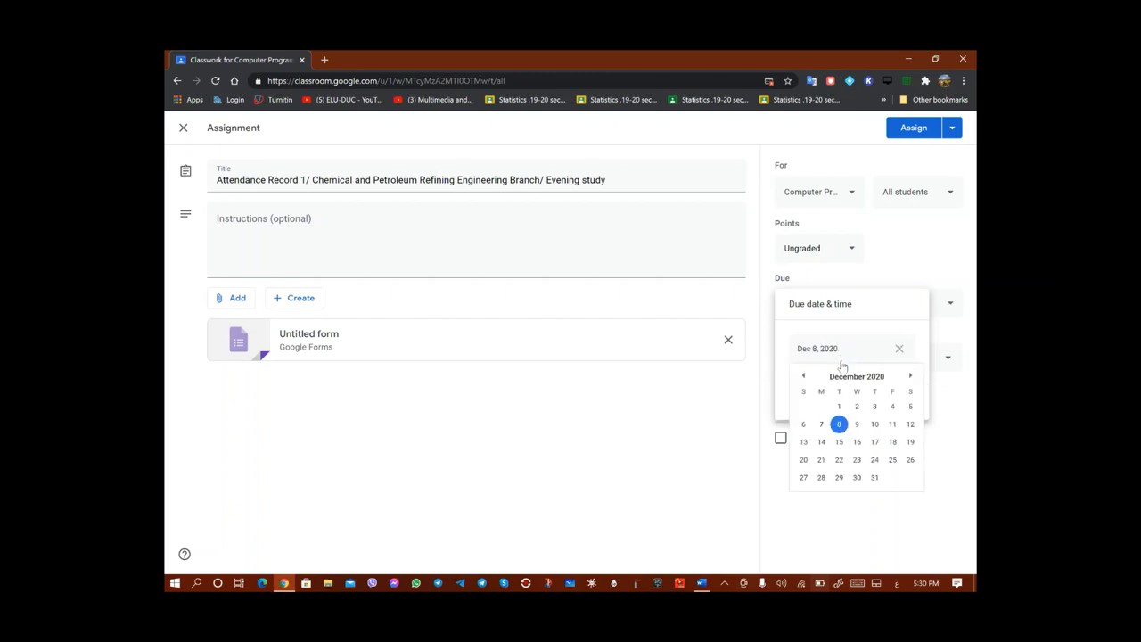
left_click(839, 425)
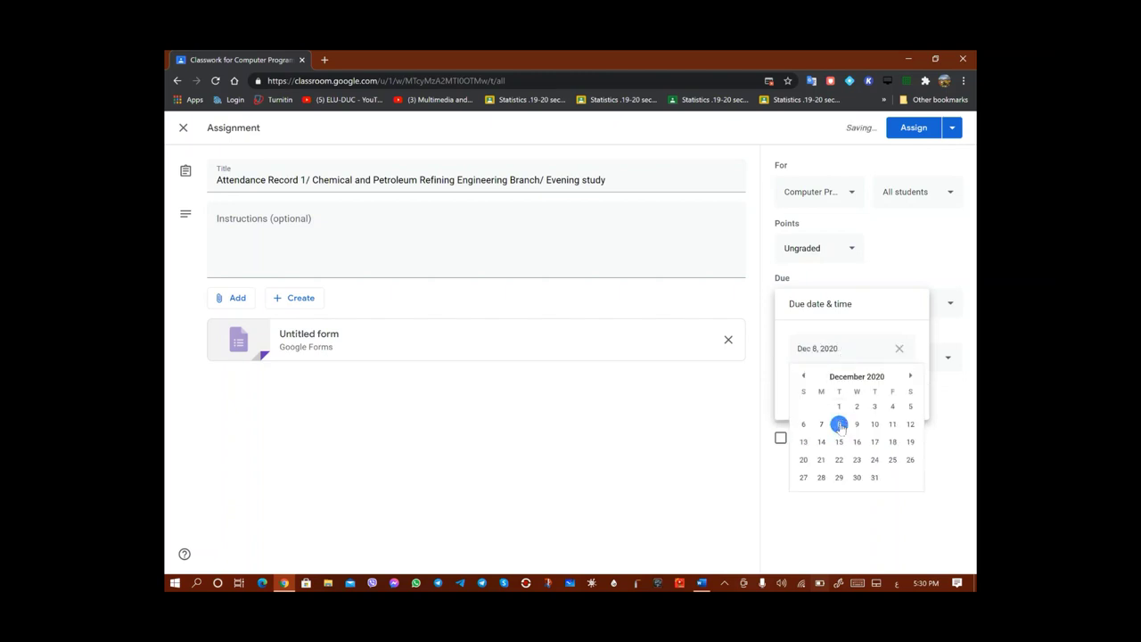
Set the assignment's due time to 9:30 AM
left_click(781, 397)
left_click(825, 389)
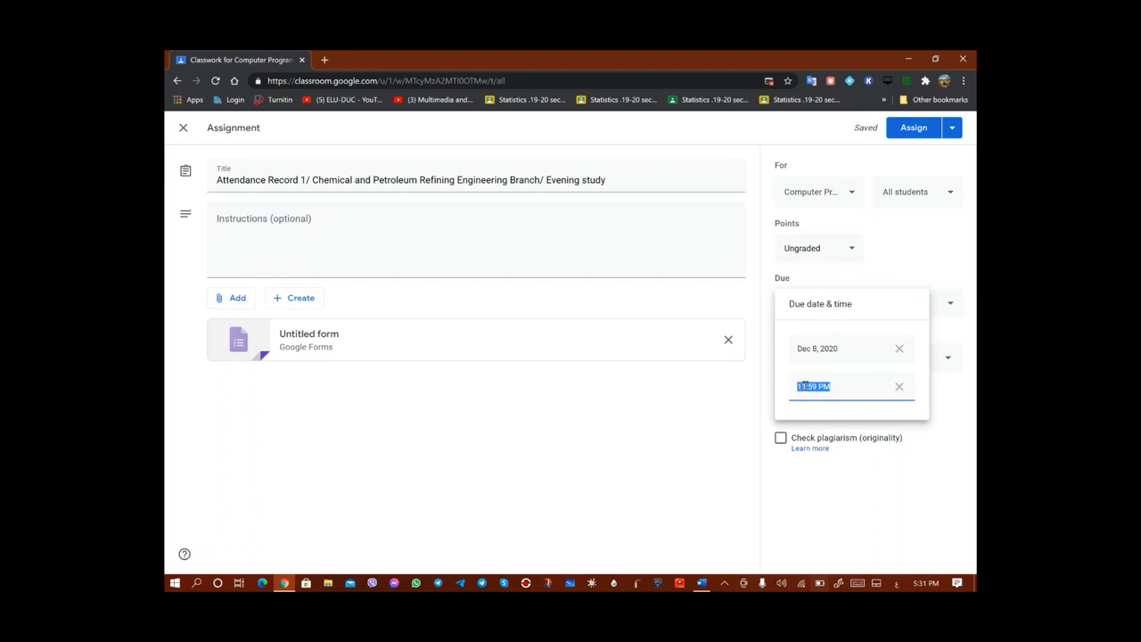
left_click(805, 386)
double_click(804, 386)
key("BackSpace")
type("9")
double_click(807, 386)
type("30 AM")
left_click_drag(814, 387, 820, 387)
type("A")
left_click(688, 454)
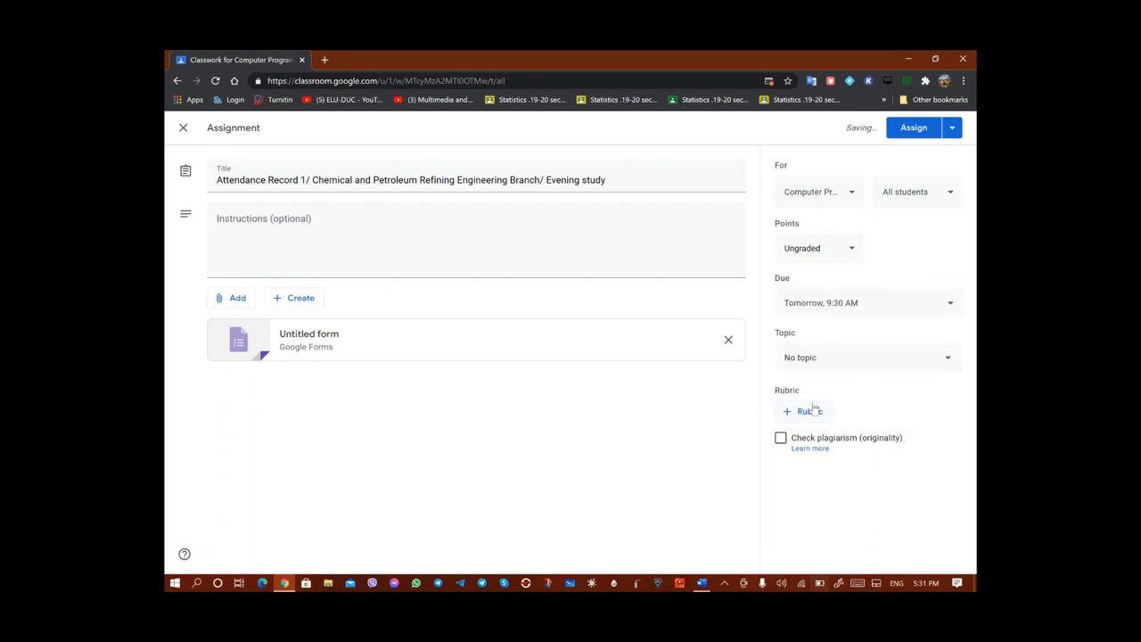
File the assignment under the topic #سجل الحضور and schedule it for Dec 8, 2020 at 8:00 AM
left_click(950, 360)
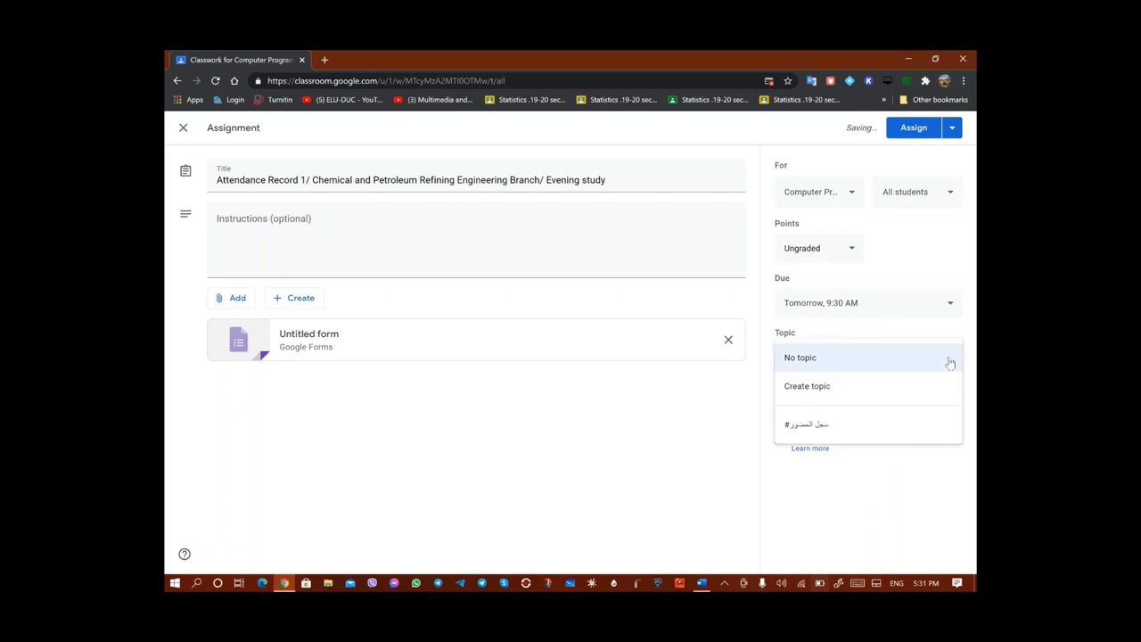
left_click(824, 430)
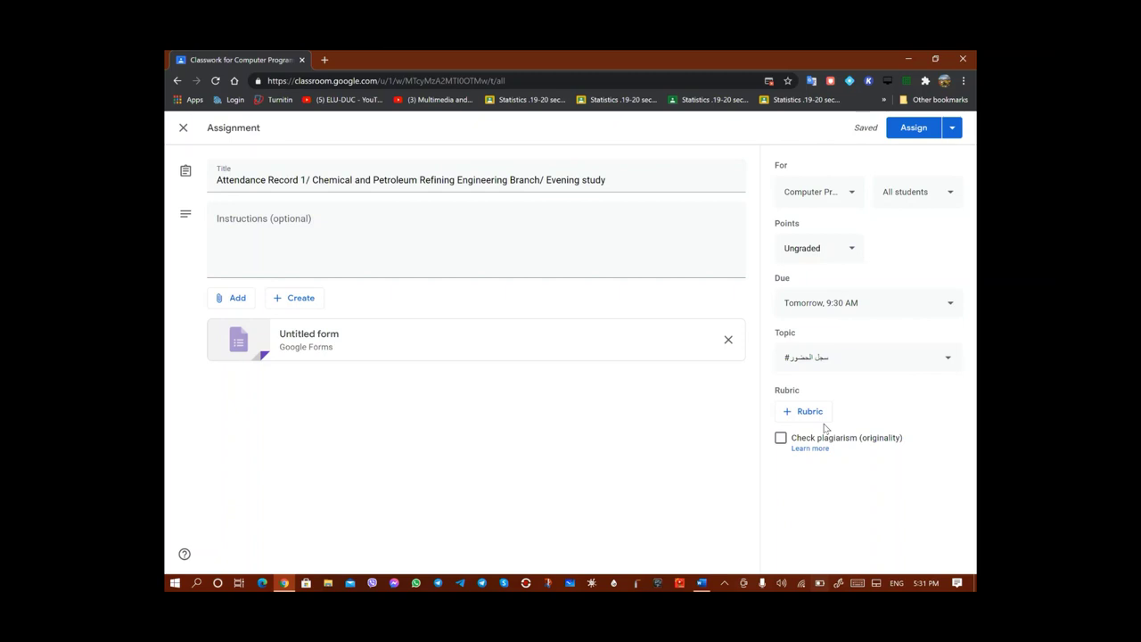
left_click(953, 130)
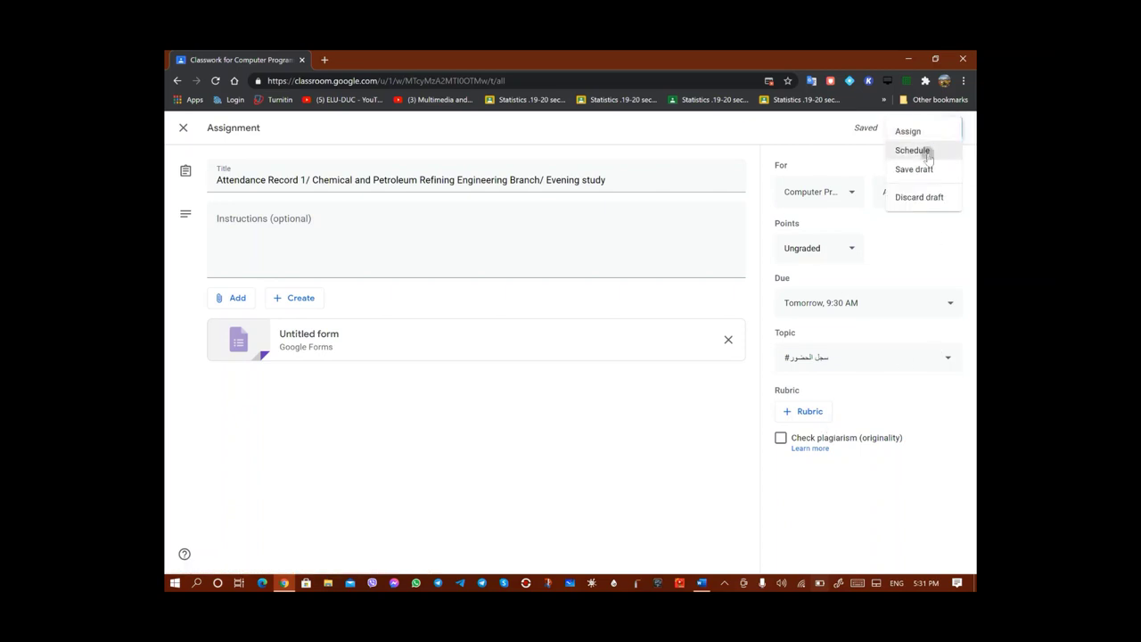
left_click(928, 153)
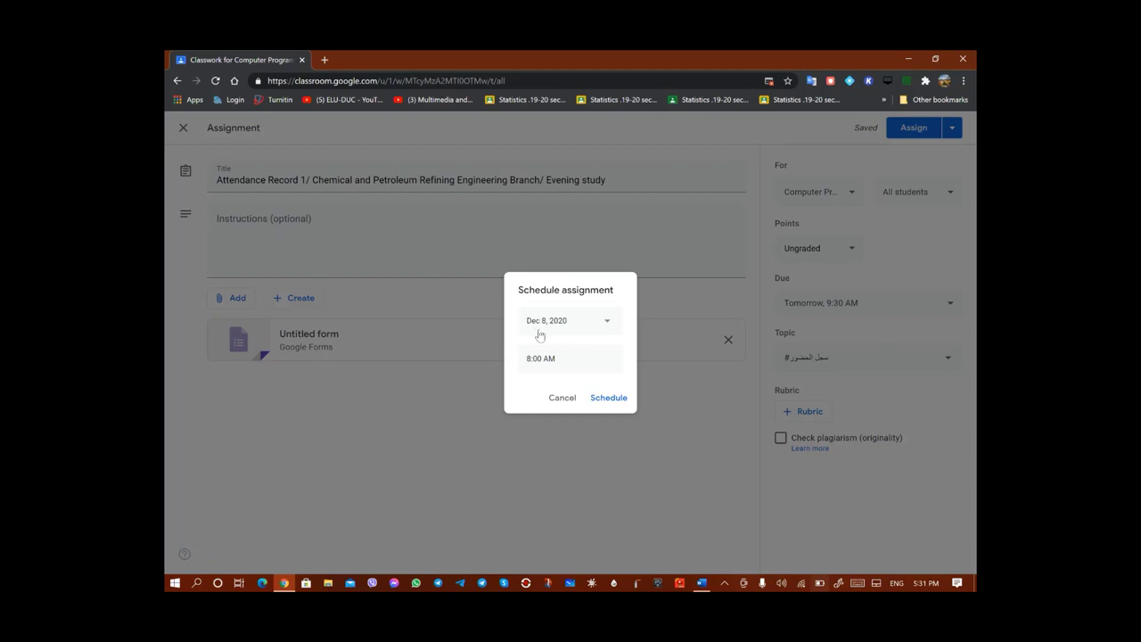
left_click(604, 398)
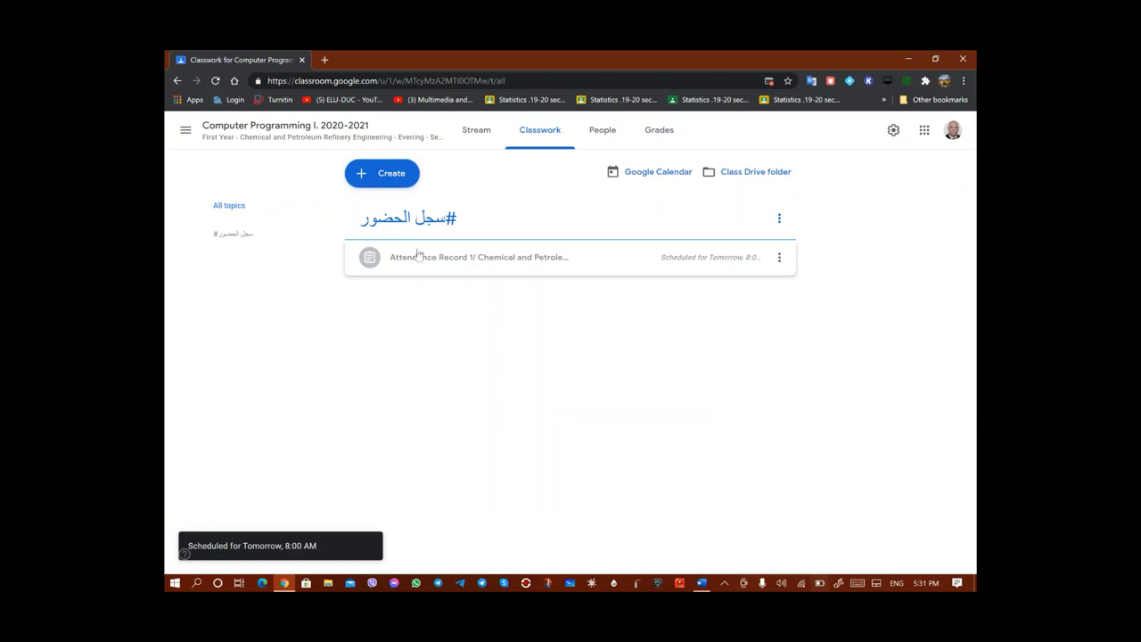
Open the First Year Chemical processes engineering evening class and start a new assignment in its classwork
left_click(185, 130)
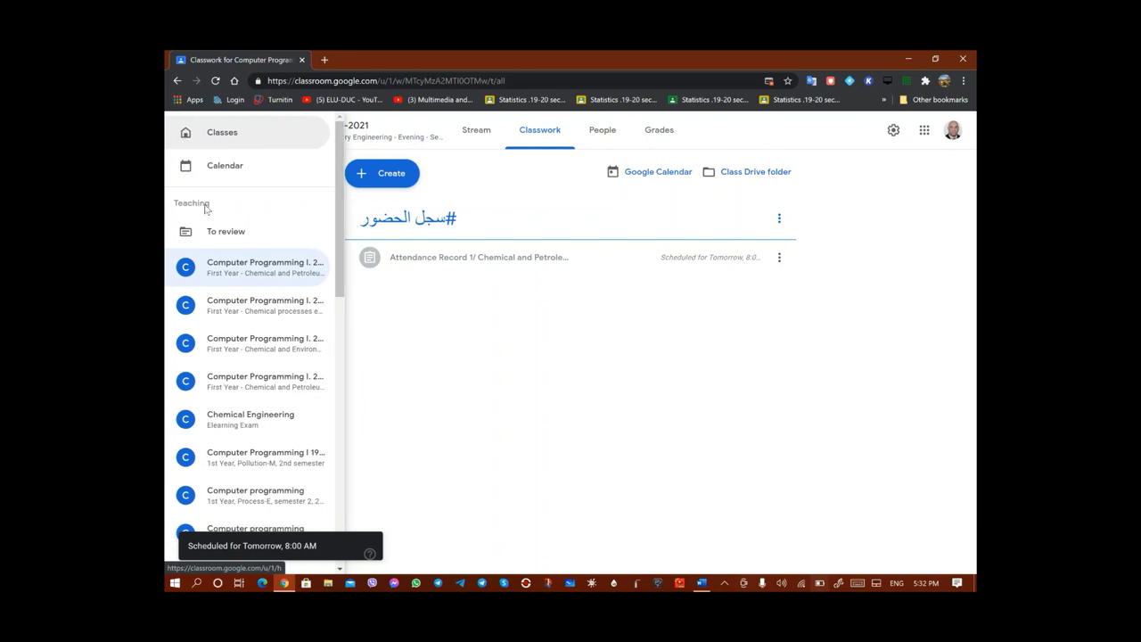
left_click(236, 306)
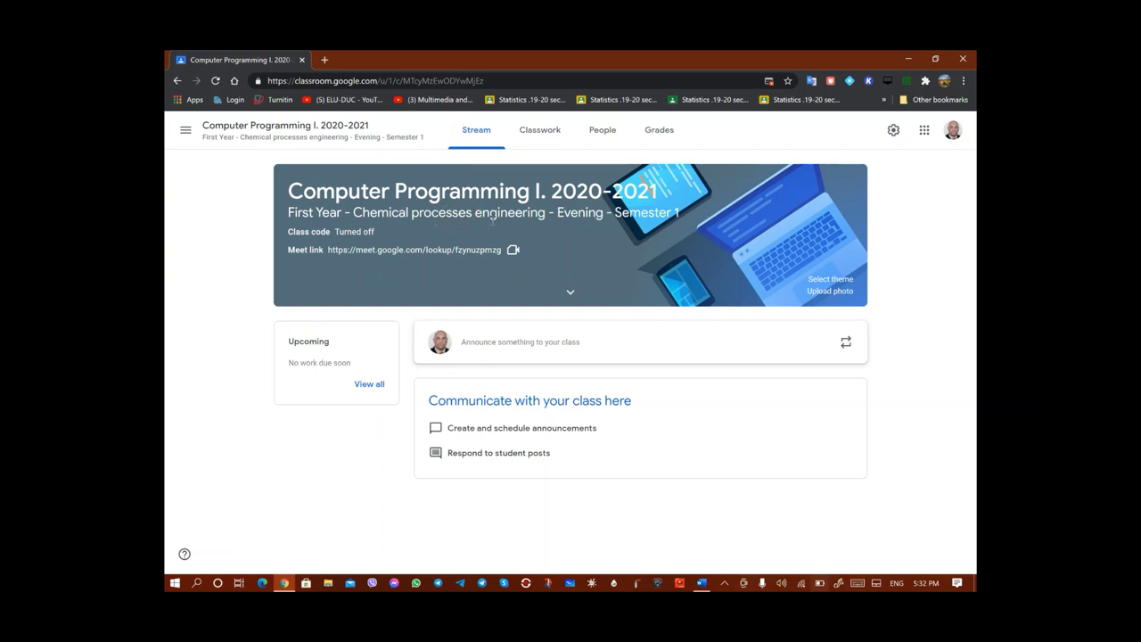
left_click(546, 140)
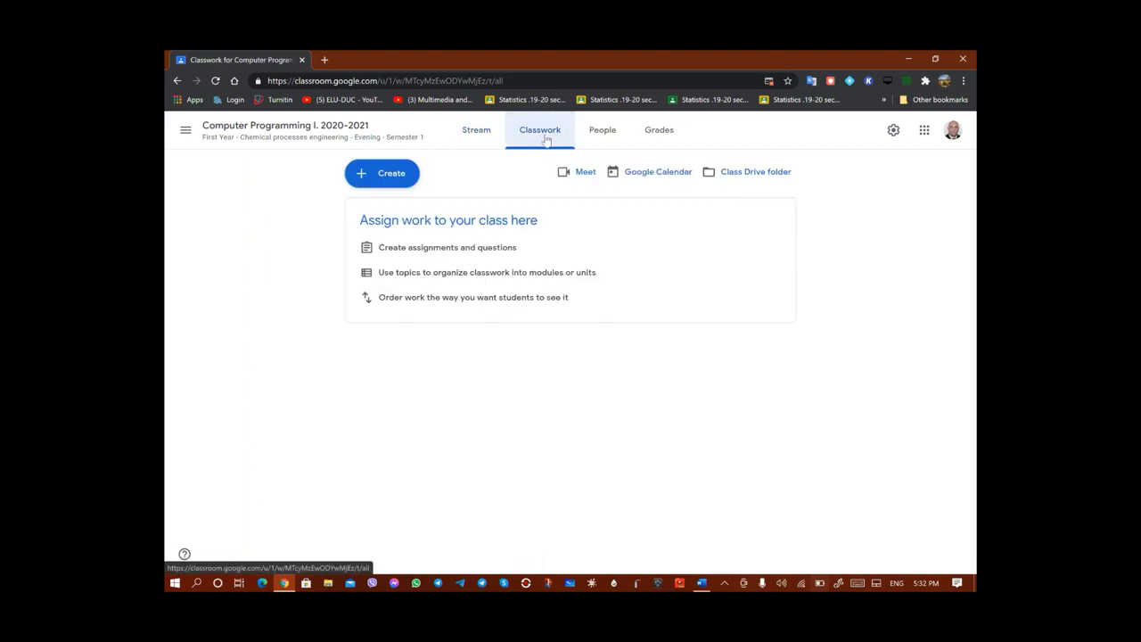
left_click(380, 174)
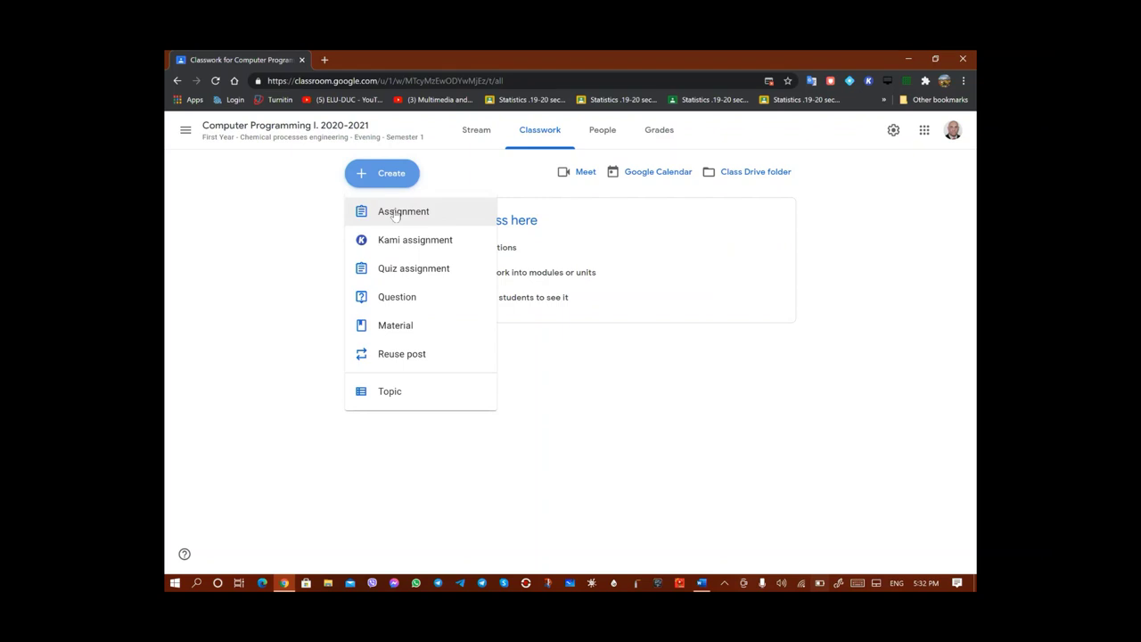
left_click(395, 213)
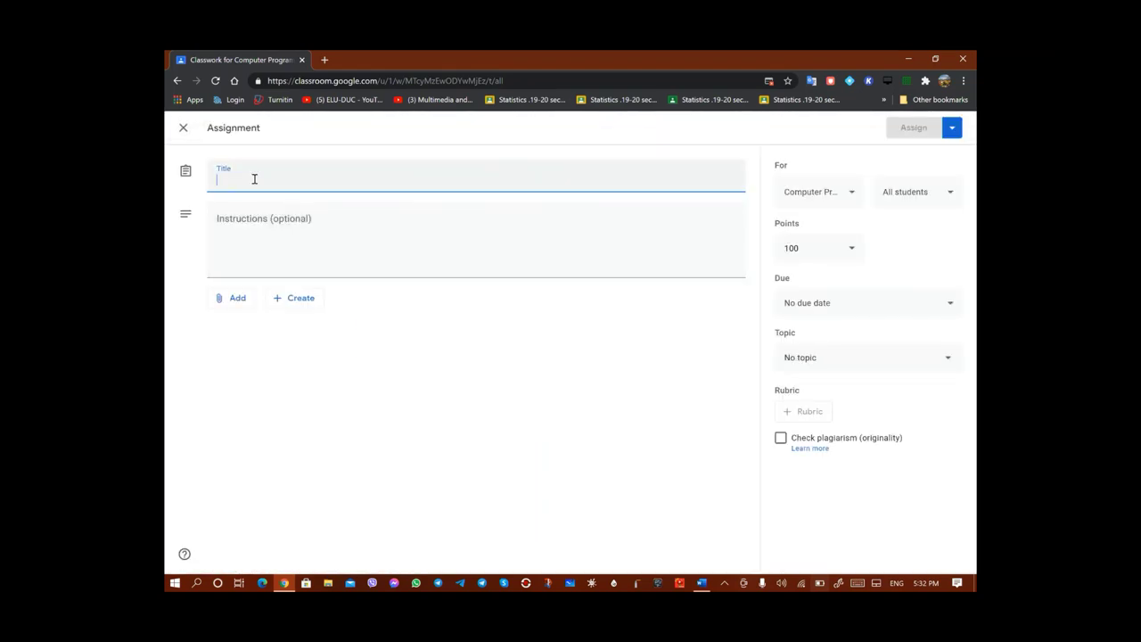
Switch to Word, copy the line "Attendance Record/ Chemical processes Engineering Branch/ Evening study", and return to the assignment
left_click(702, 583)
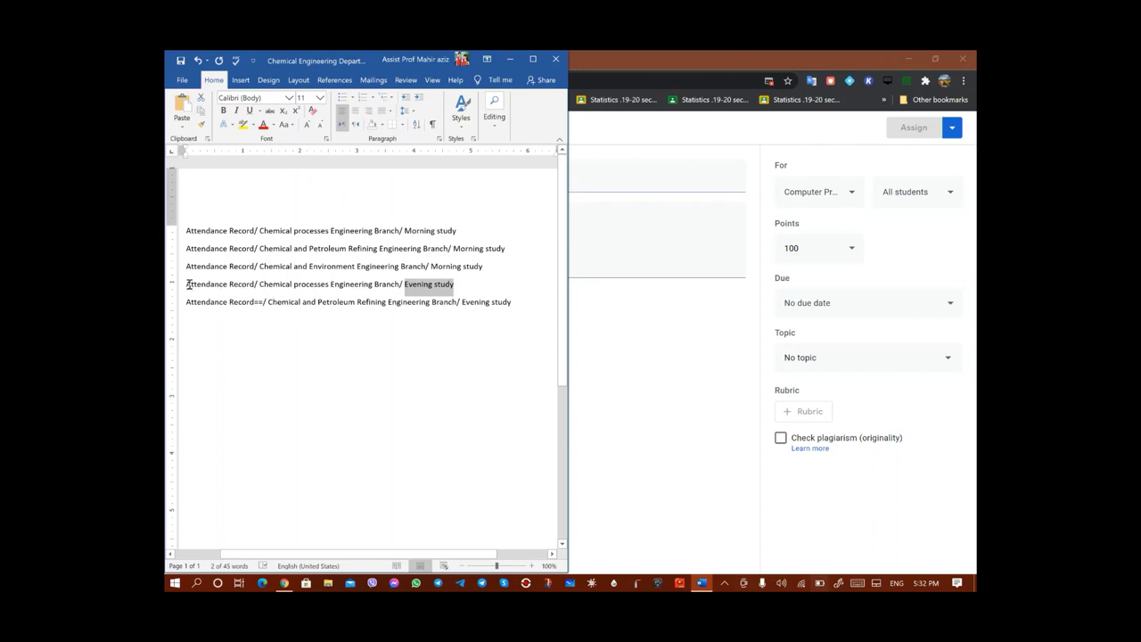
left_click_drag(186, 284, 453, 286)
right_click(452, 286)
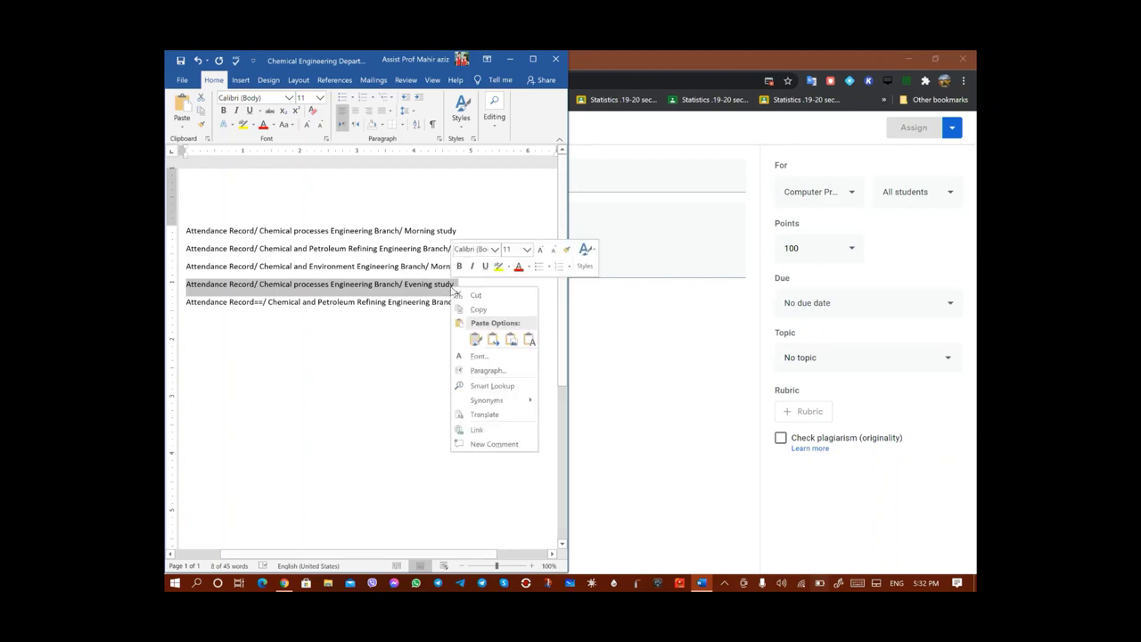
left_click(480, 311)
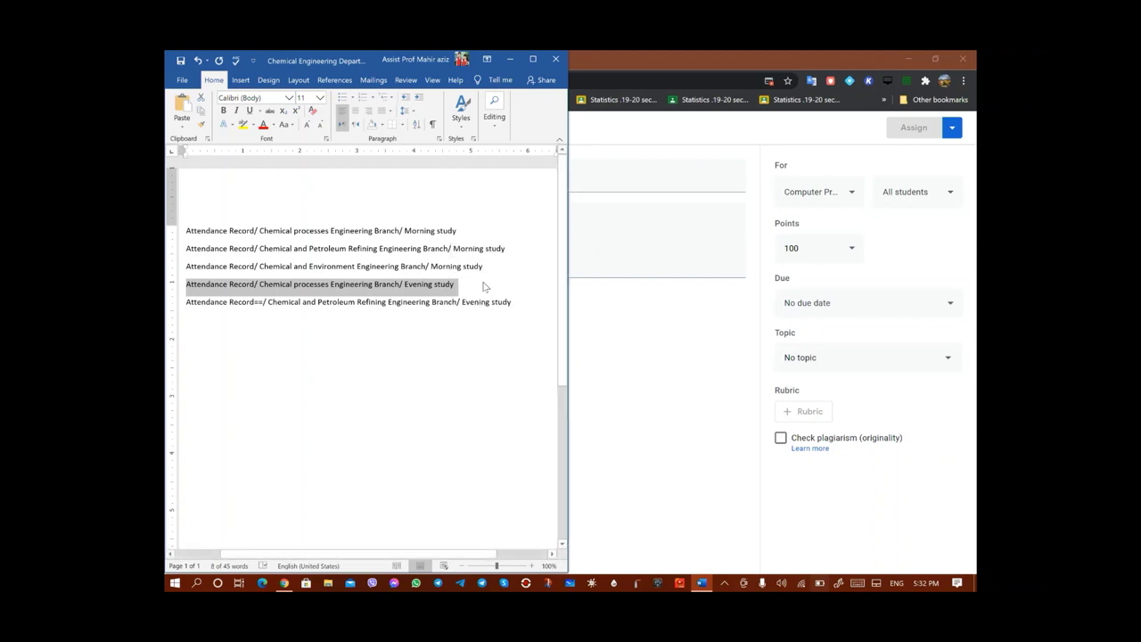
left_click(514, 55)
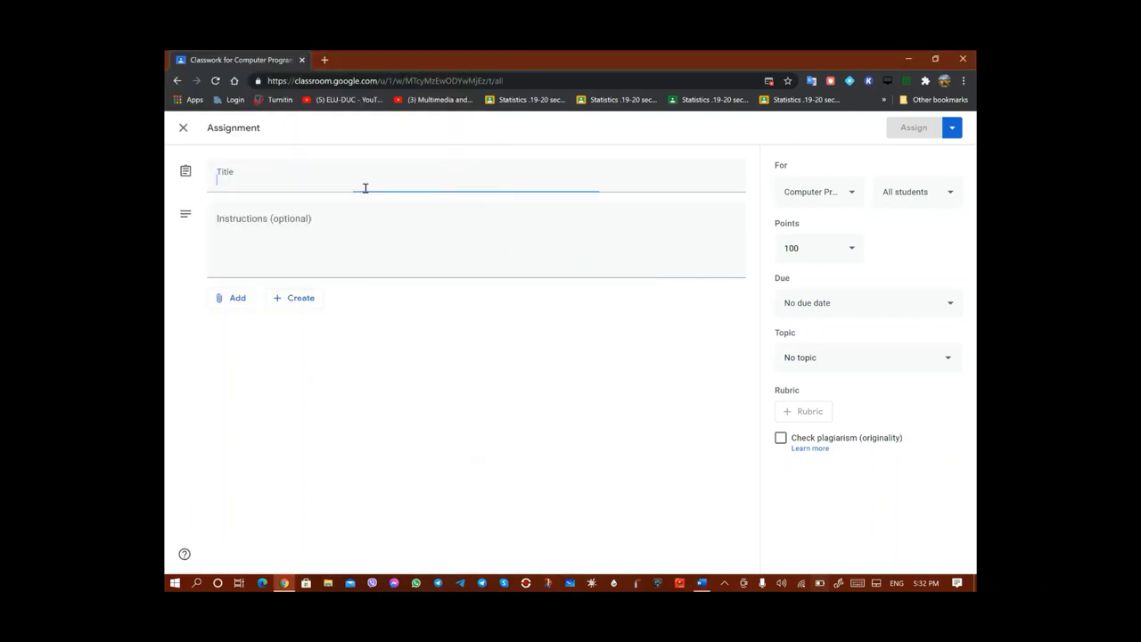
Title the assignment "Attendance Record 1/ Chemical processes Engineering Branch/ Evening study" using the copied line
right_click(304, 184)
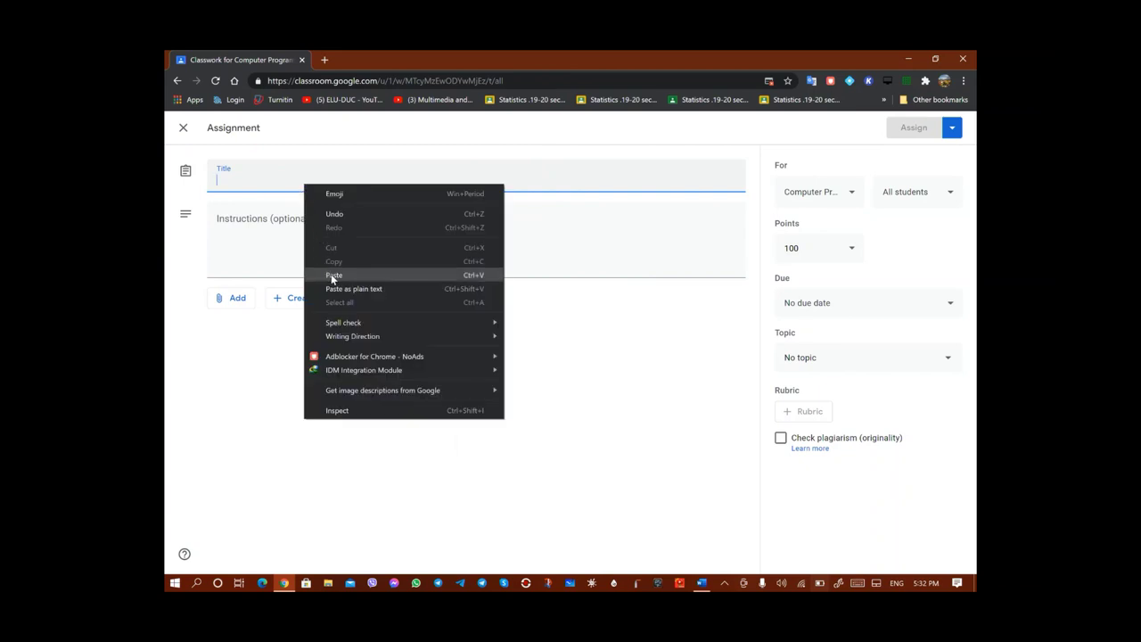
left_click(332, 274)
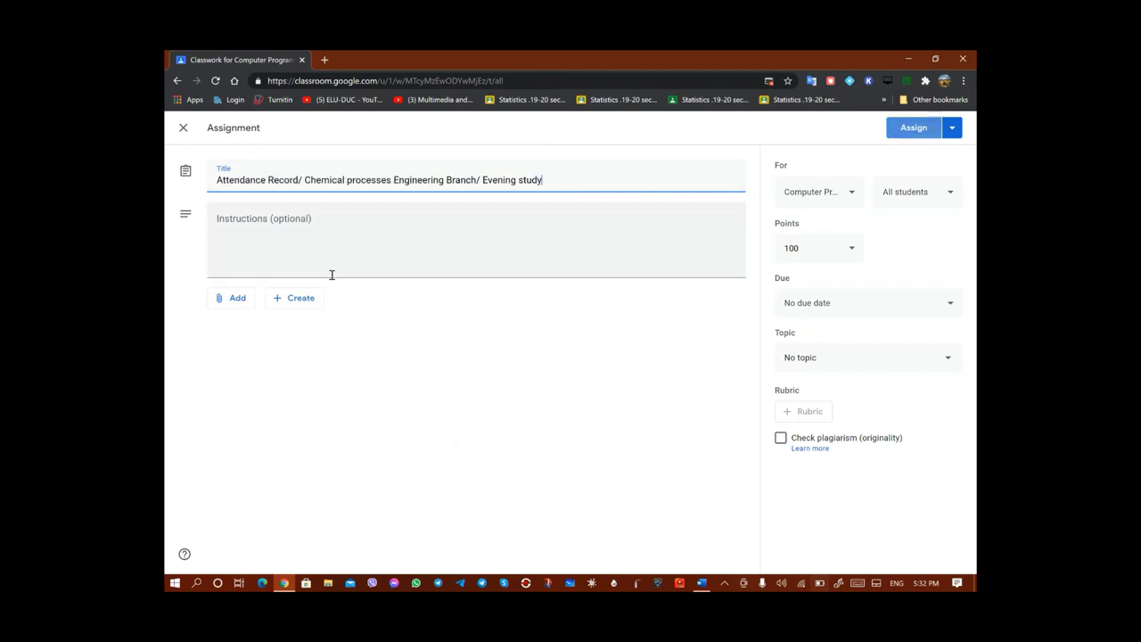
left_click(300, 179)
type("1/")
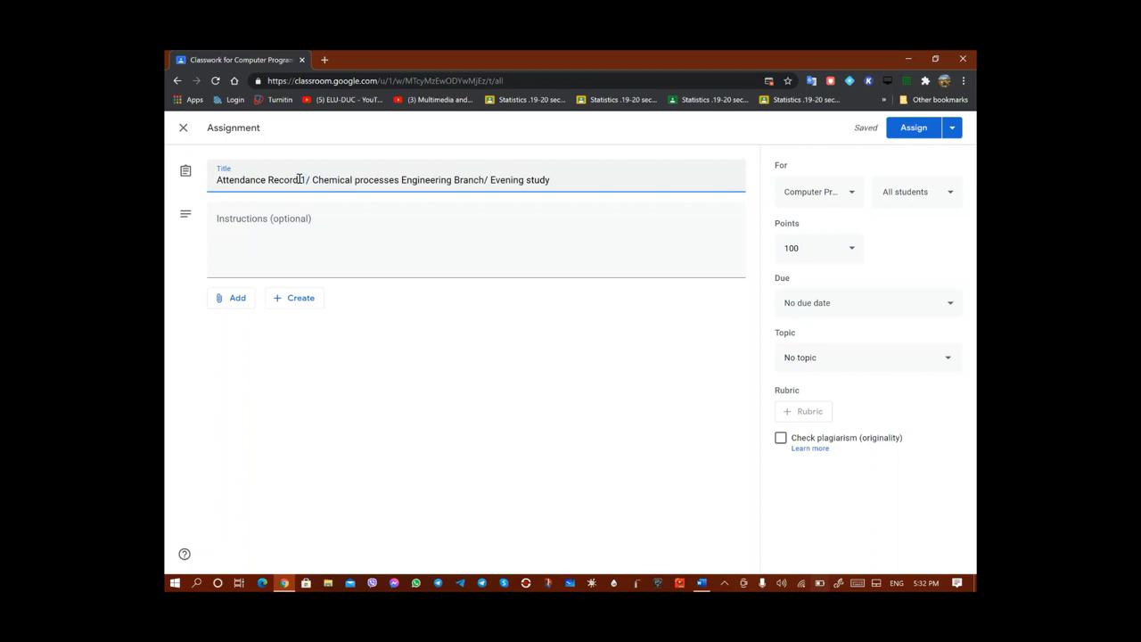
Attach a new Google Form to the assignment and copy the assignment's full title
left_click(297, 305)
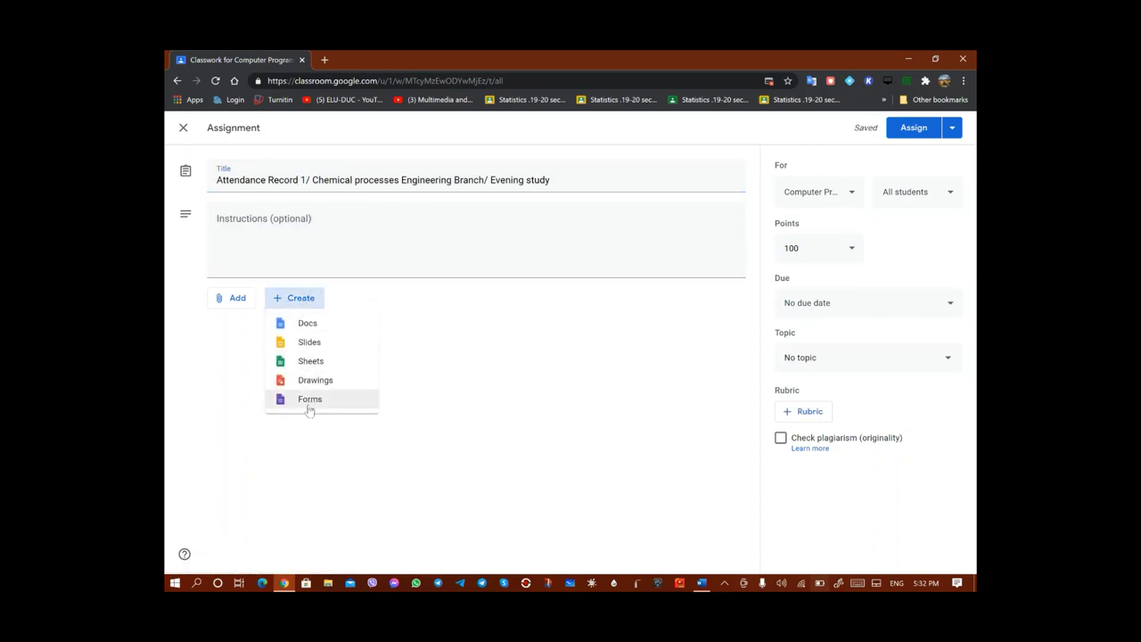
left_click(309, 400)
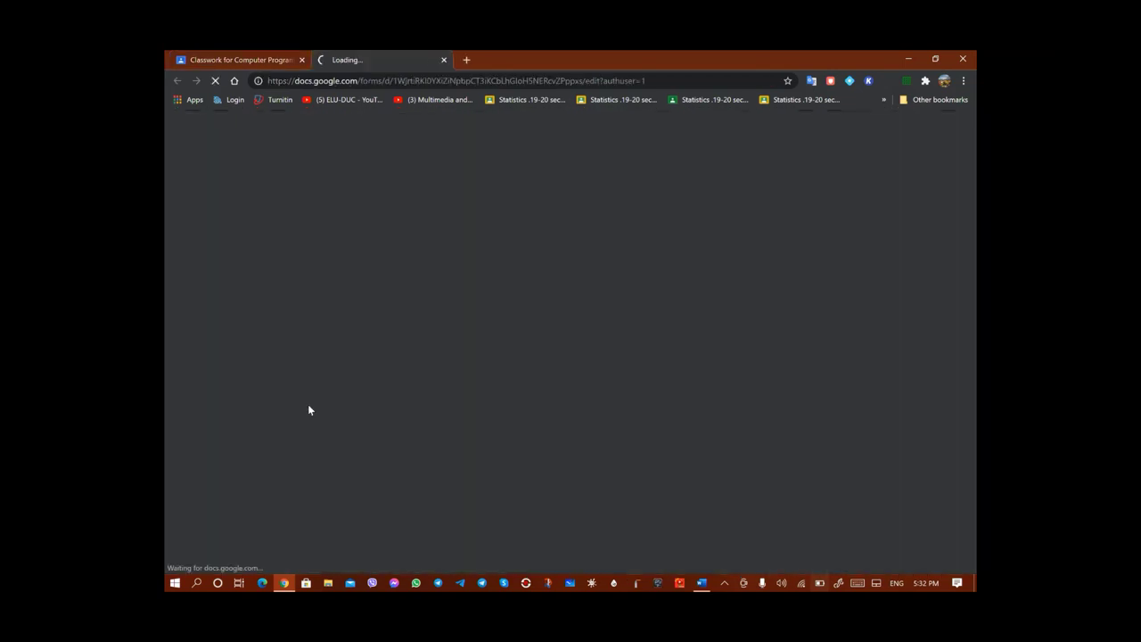
left_click(255, 61)
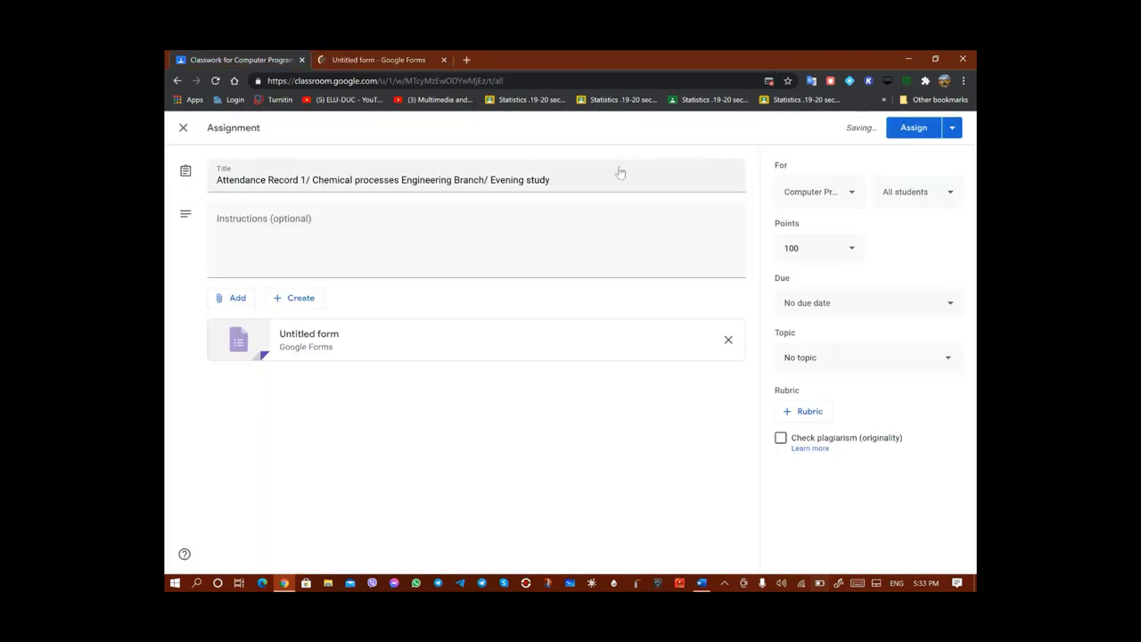
left_click_drag(556, 182, 214, 181)
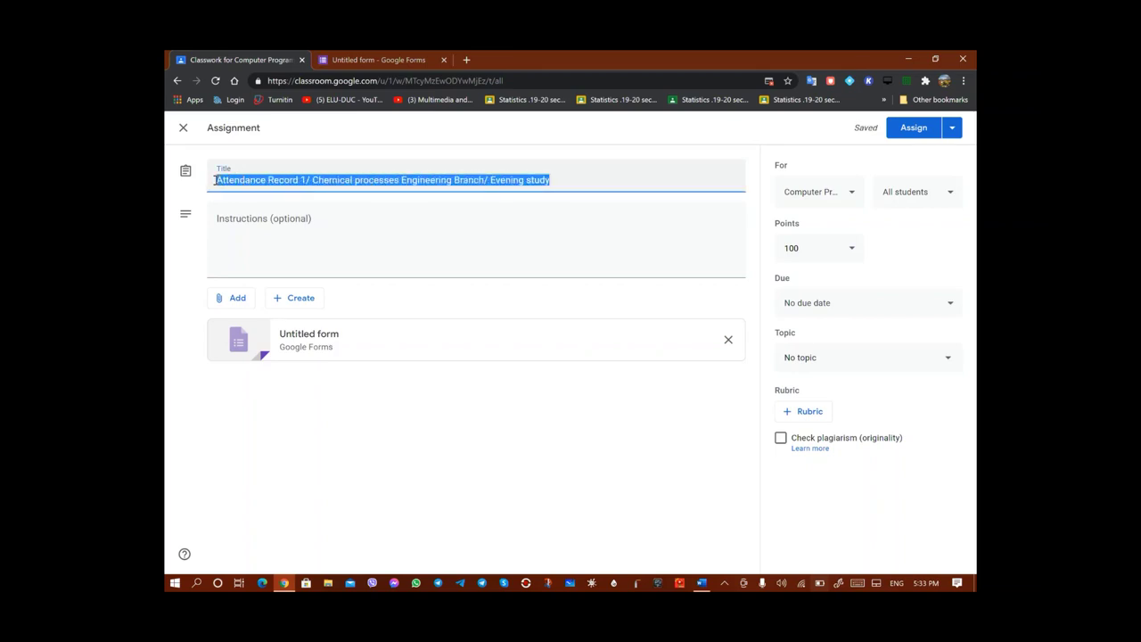
right_click(231, 179)
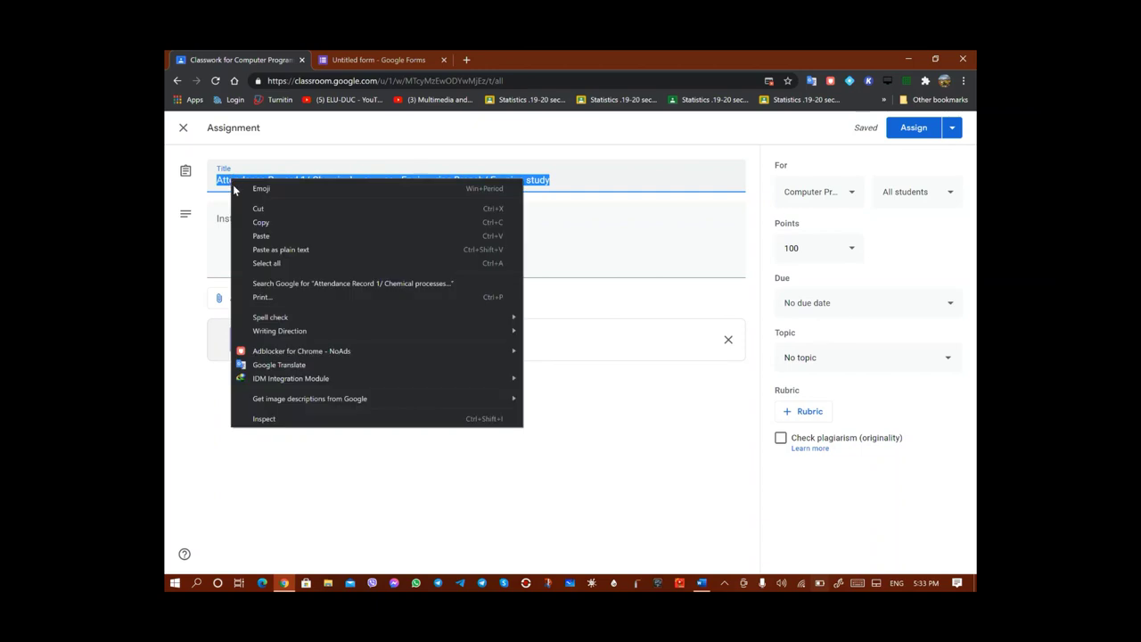
left_click(260, 223)
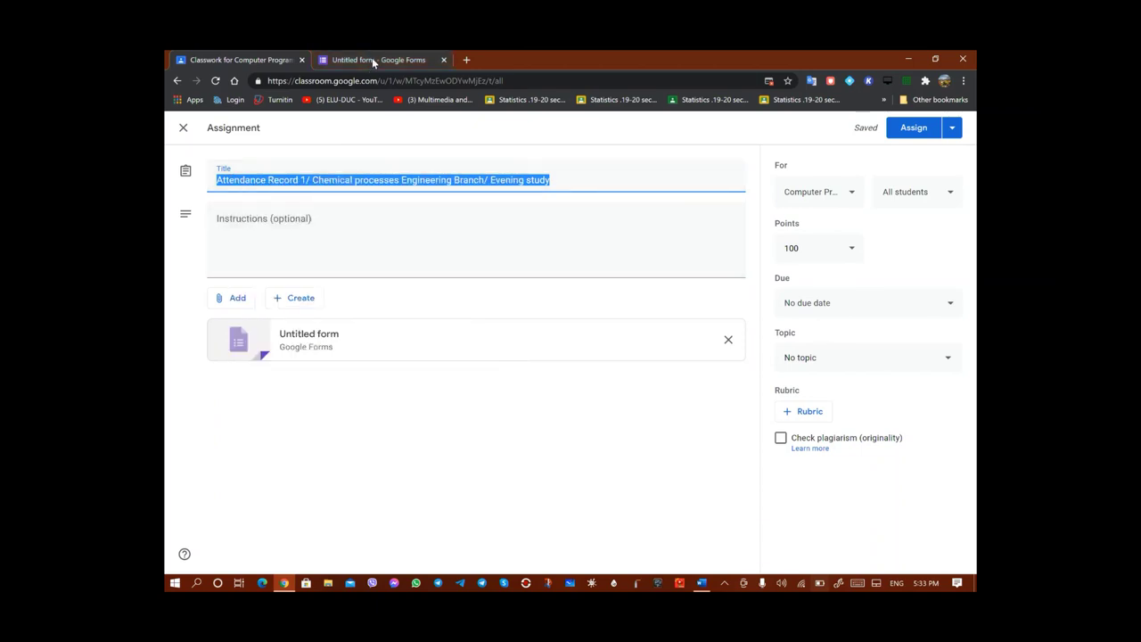
Rename the new form and its heading "Attendance Record 1/ Chemical processes Engineering Branch/ Evening study" with the copied title
left_click(372, 58)
double_click(241, 134)
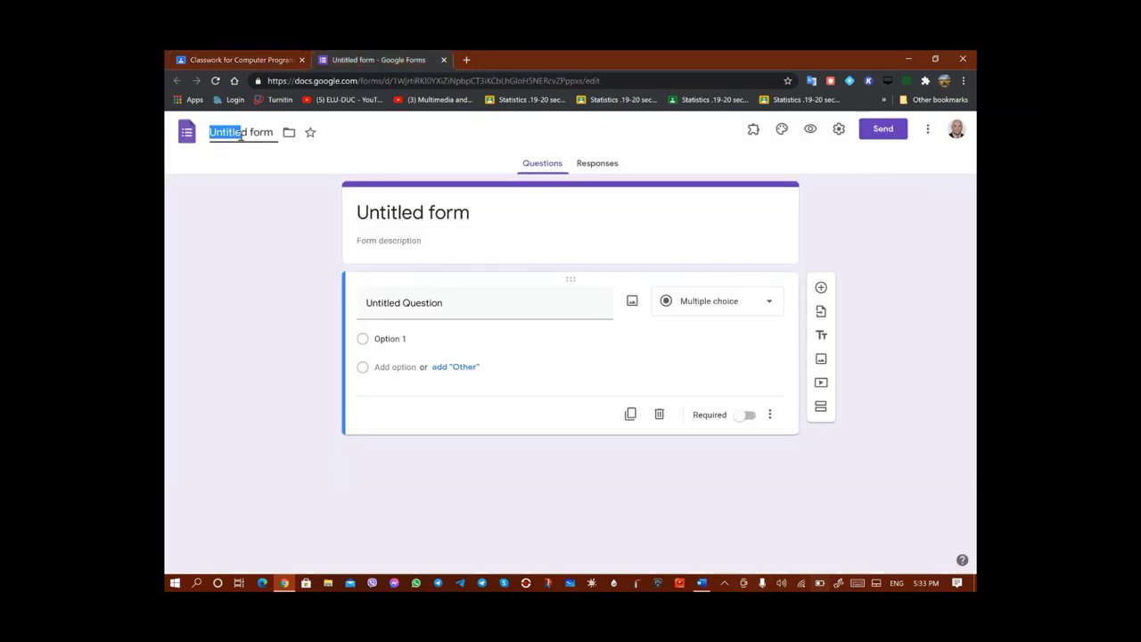
triple_click(241, 134)
right_click(241, 135)
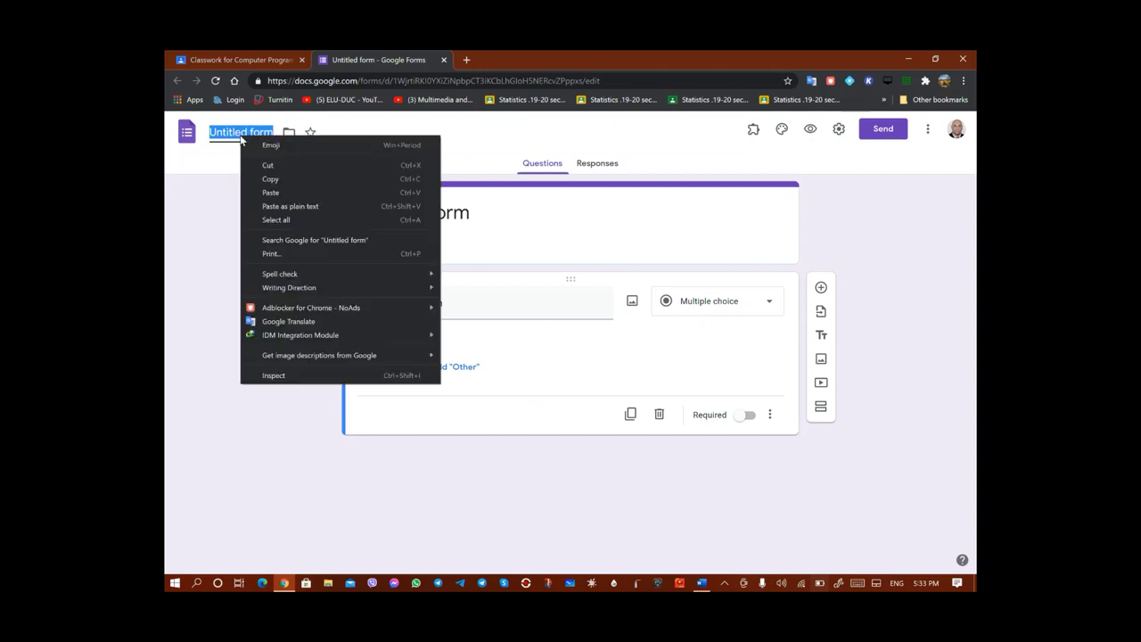
left_click(280, 192)
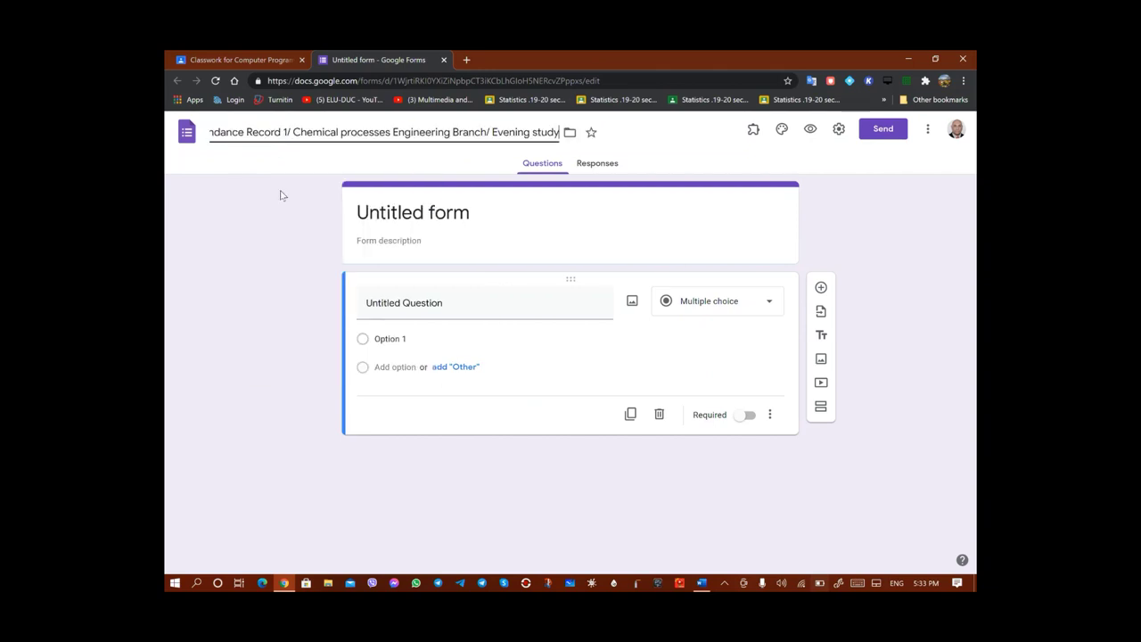
left_click(414, 217)
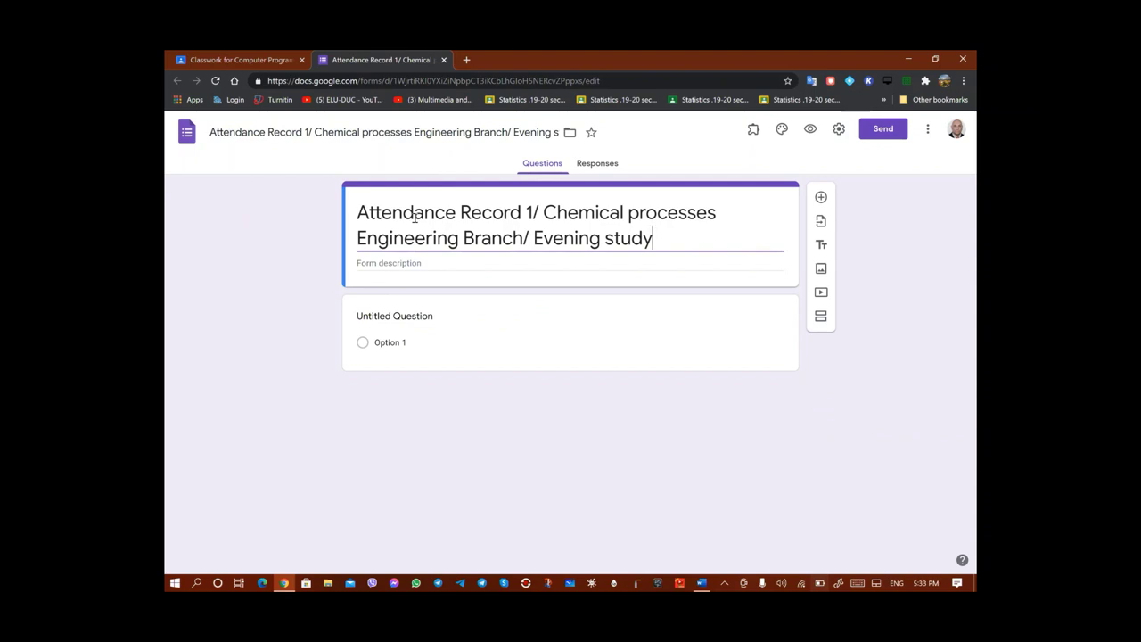
Import all questions from the form "Attendance Record 1/ Chemical and Petroleum Refining Engineering Branch/ Evening study" into this form
left_click(397, 334)
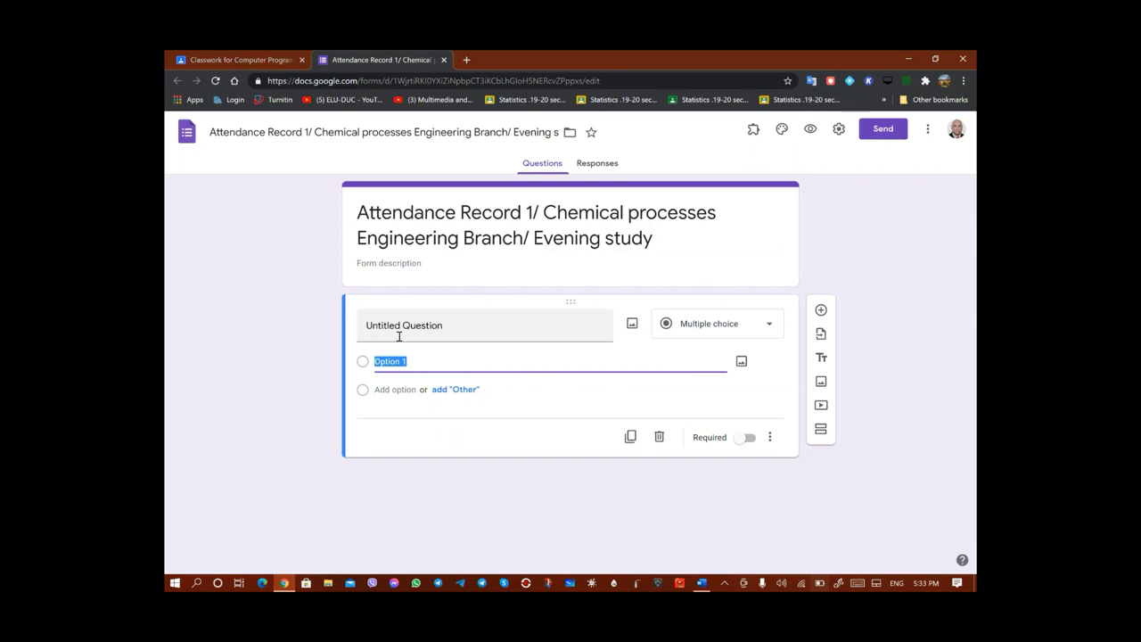
left_click(821, 335)
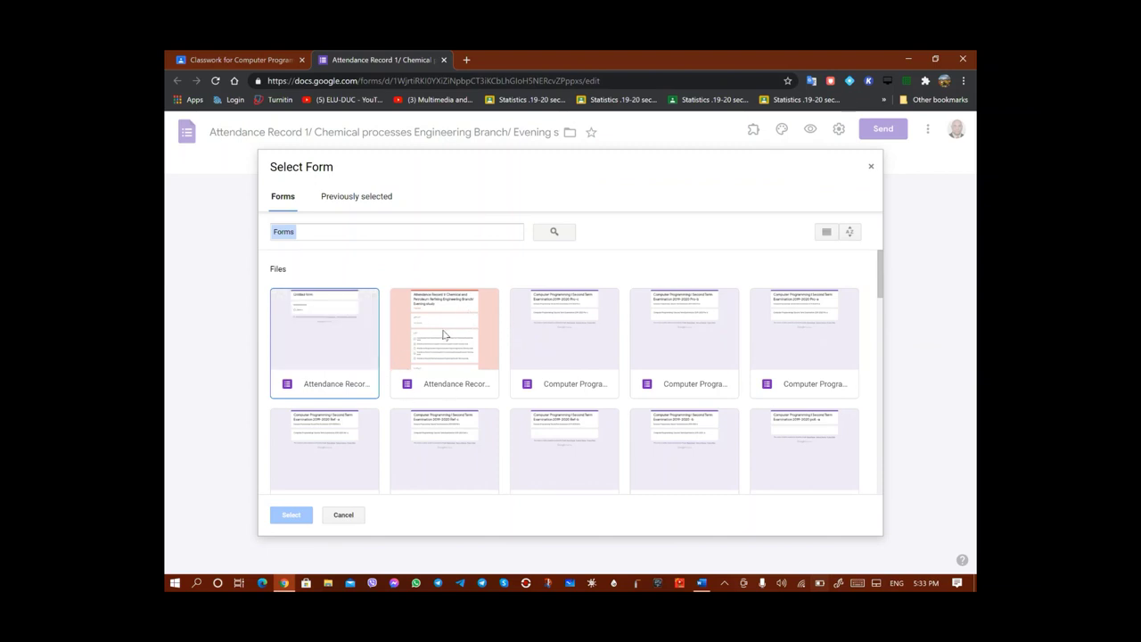
left_click(445, 335)
left_click(292, 514)
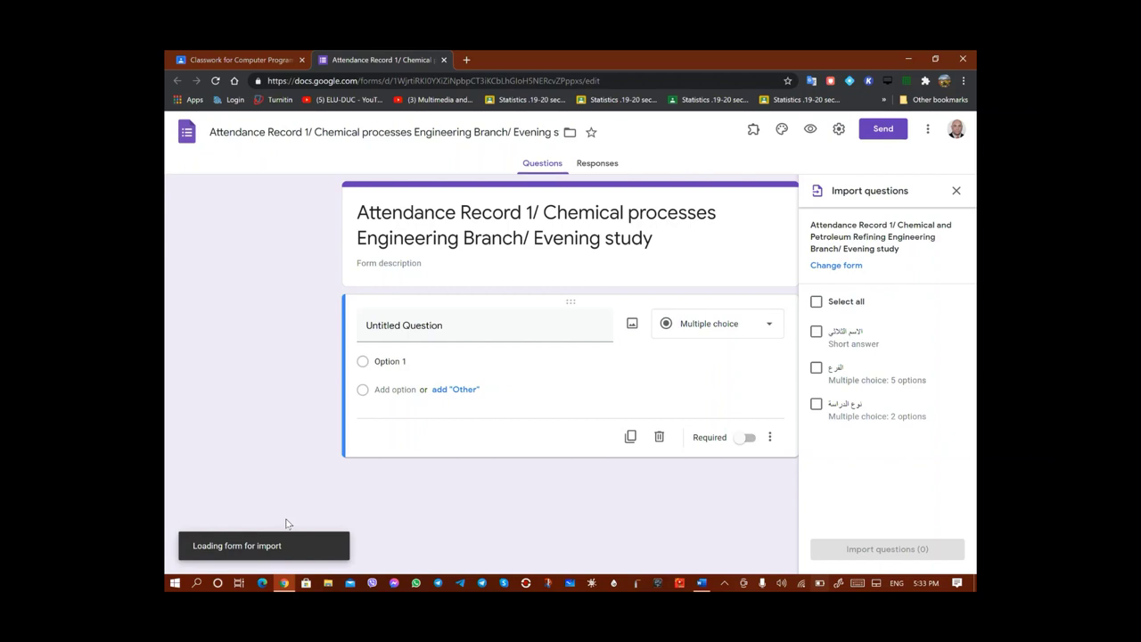
left_click(817, 303)
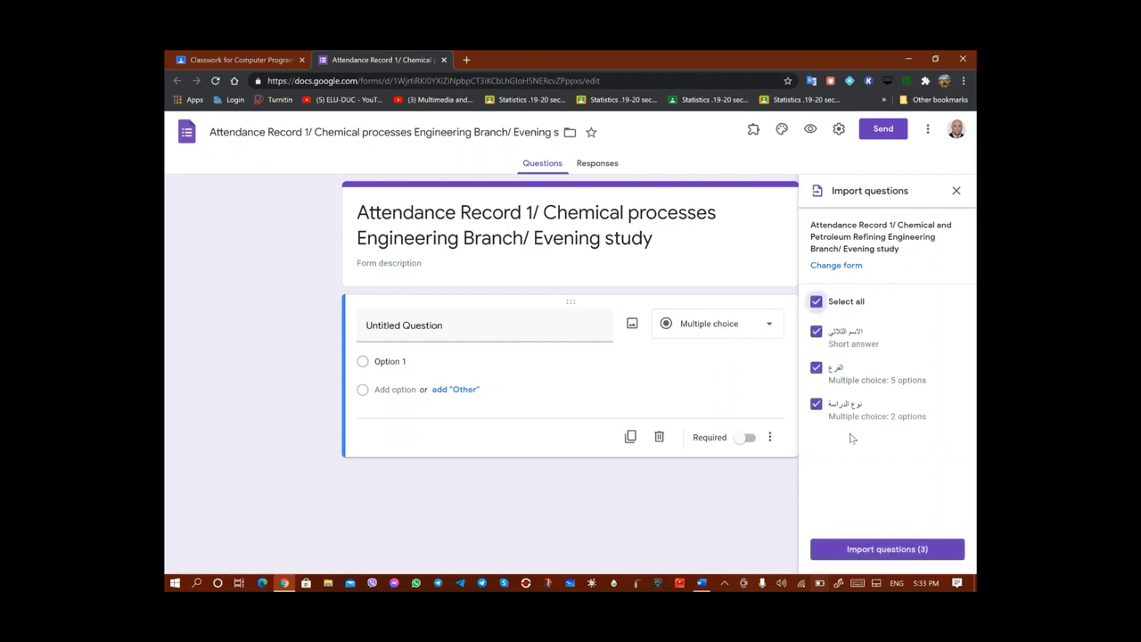
left_click(879, 551)
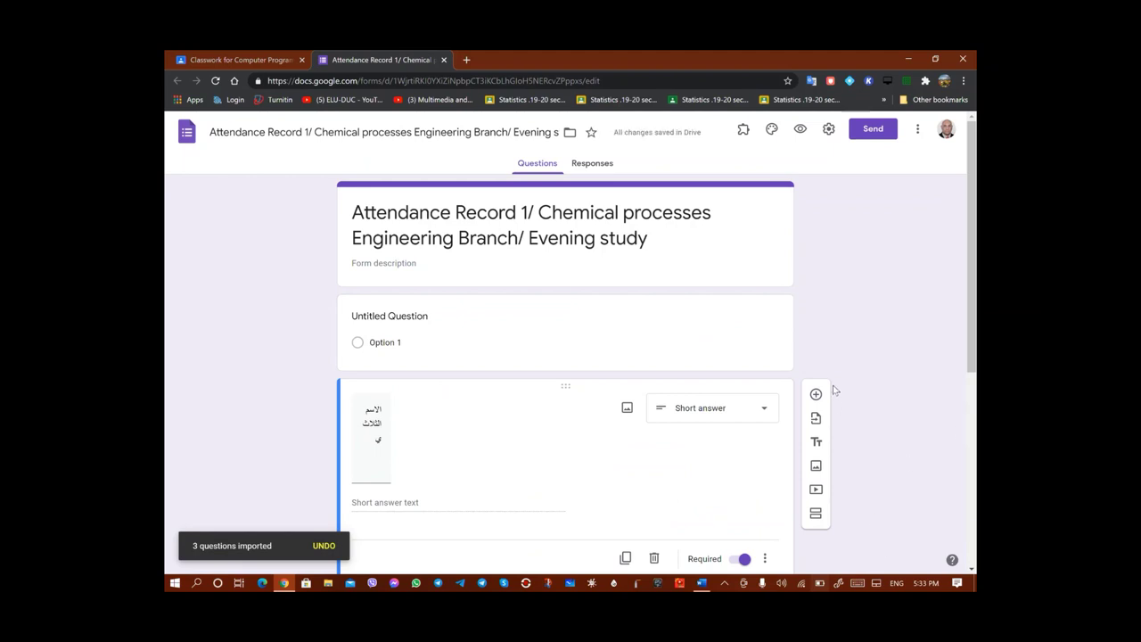
scroll(834, 389, "down", 4)
scroll(835, 389, "up", 2)
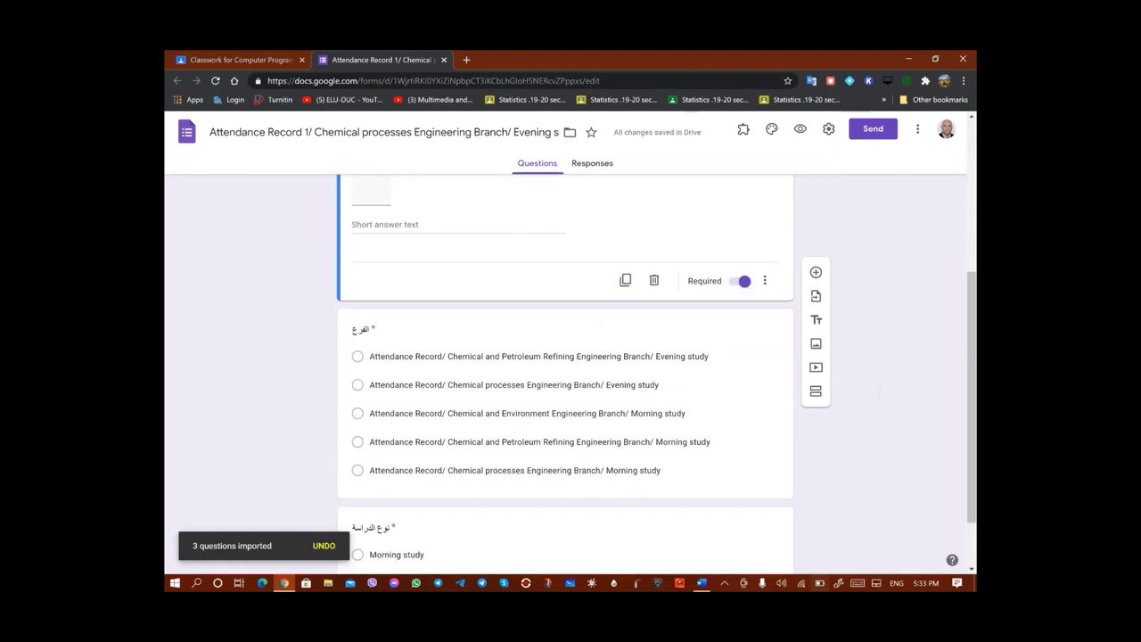
Delete the blank "Untitled Question" at the start of the form, keeping the imported questions
scroll(567, 357, "up", 2)
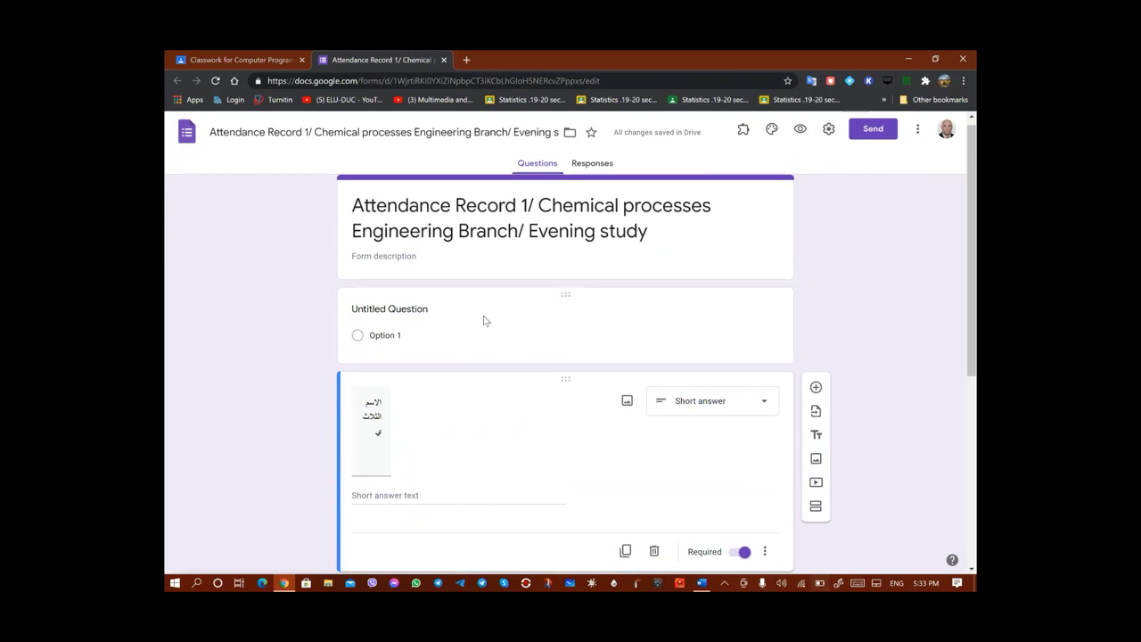
scroll(606, 377, "up", 5)
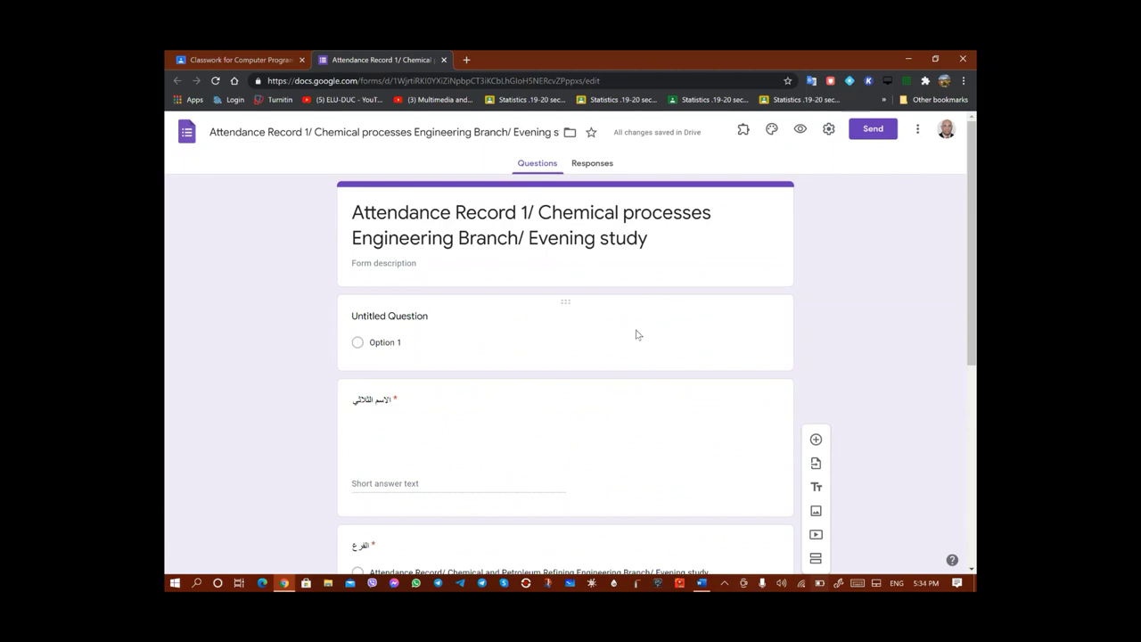
left_click(635, 335)
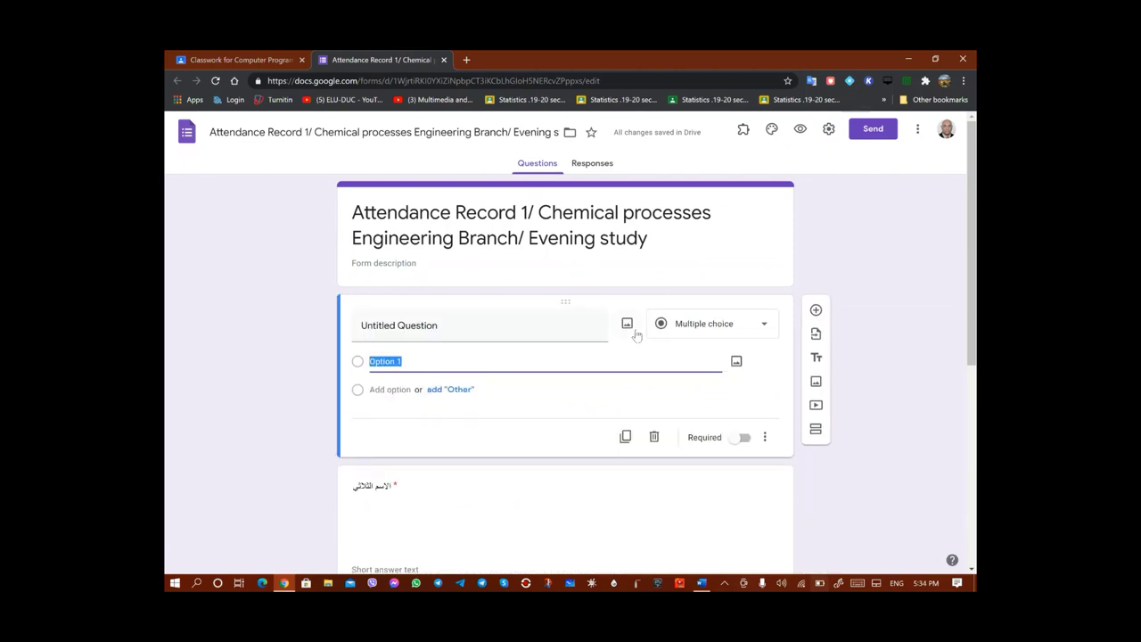
left_click(655, 438)
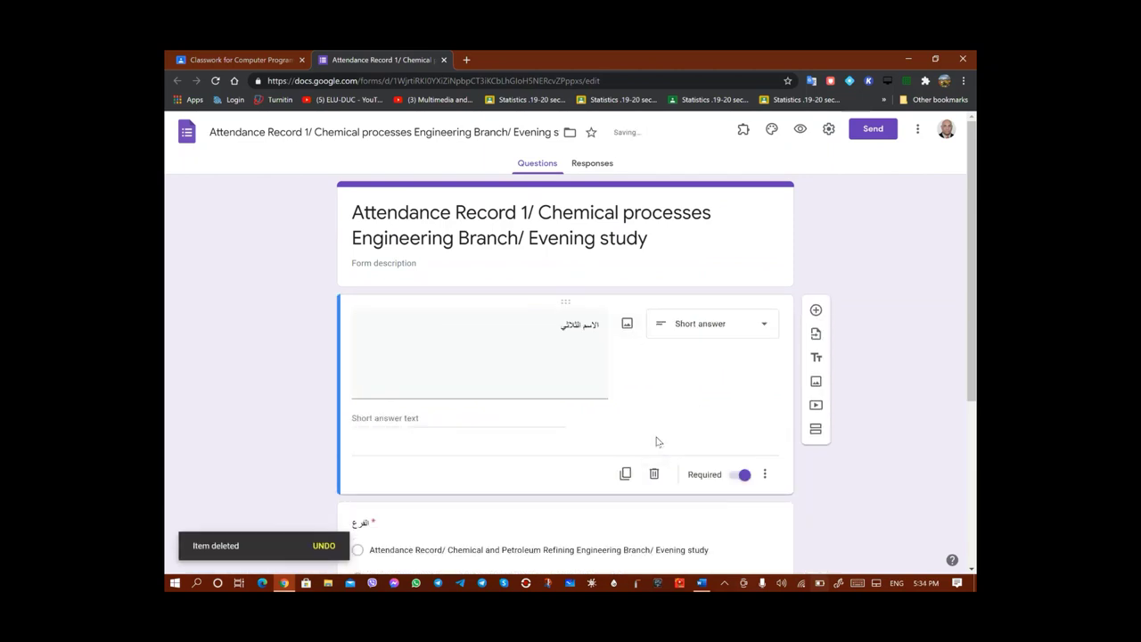
scroll(656, 441, "down", 3)
scroll(657, 442, "up", 3)
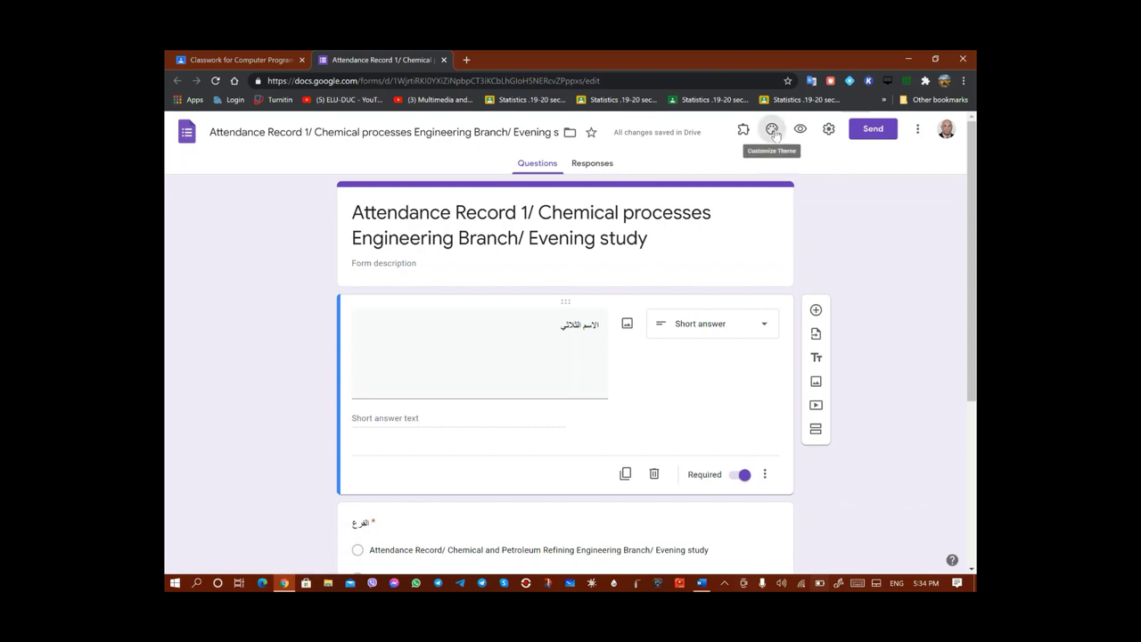
Set the form's theme color to teal and its background to the second, slightly darker teal shade
left_click(772, 129)
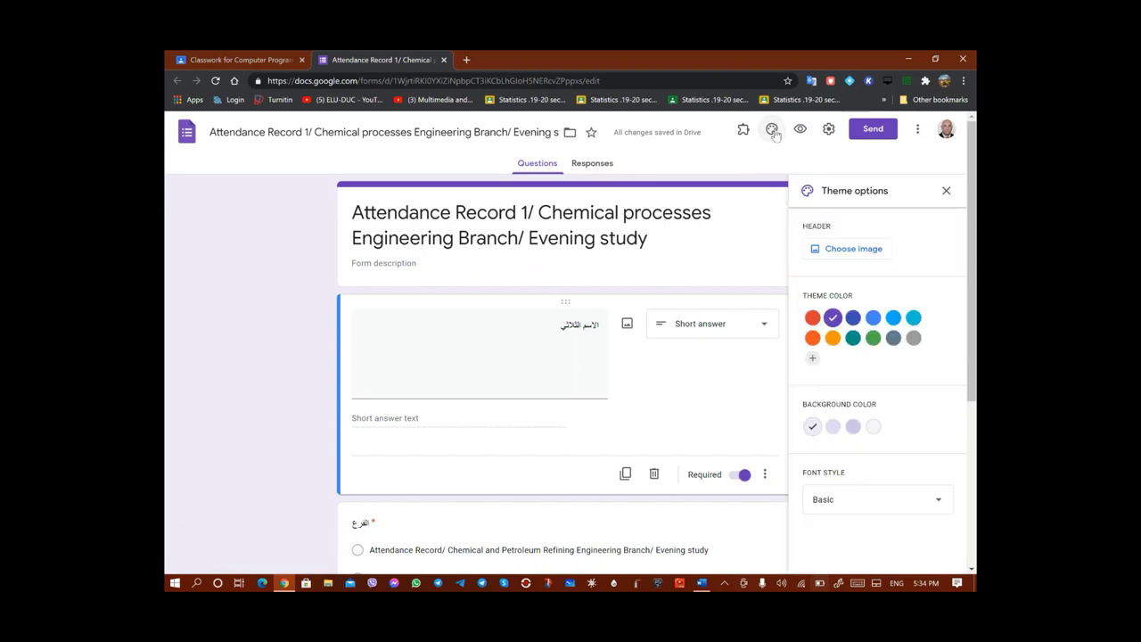
left_click(853, 338)
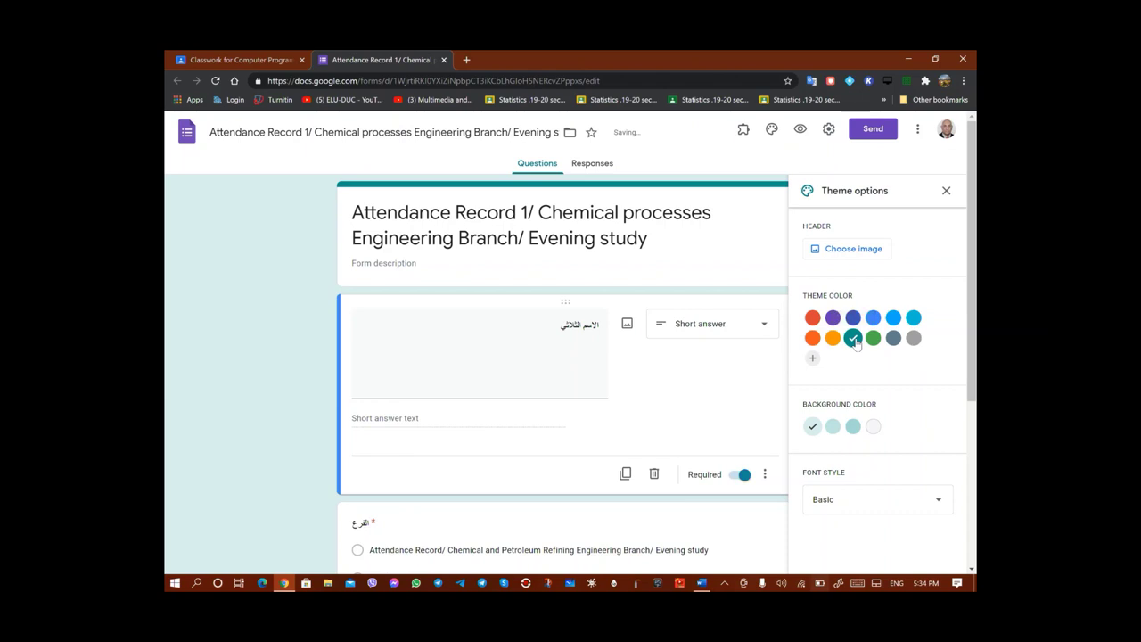
left_click(833, 427)
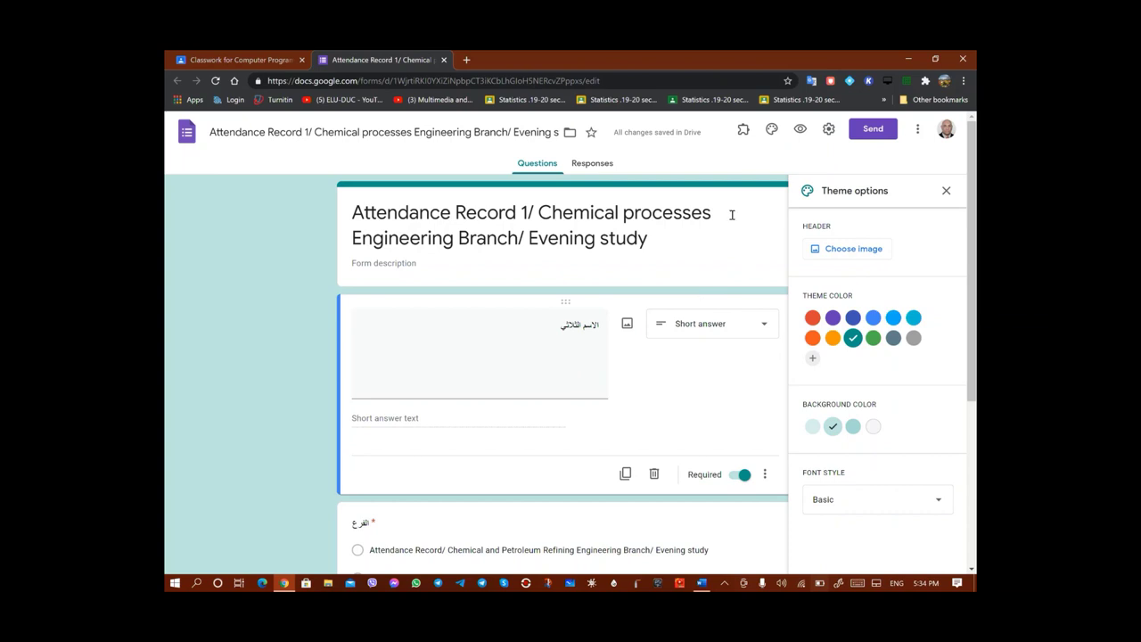
Limit the form to 1 response per respondent, check the presentation and quiz settings, and save
left_click(829, 131)
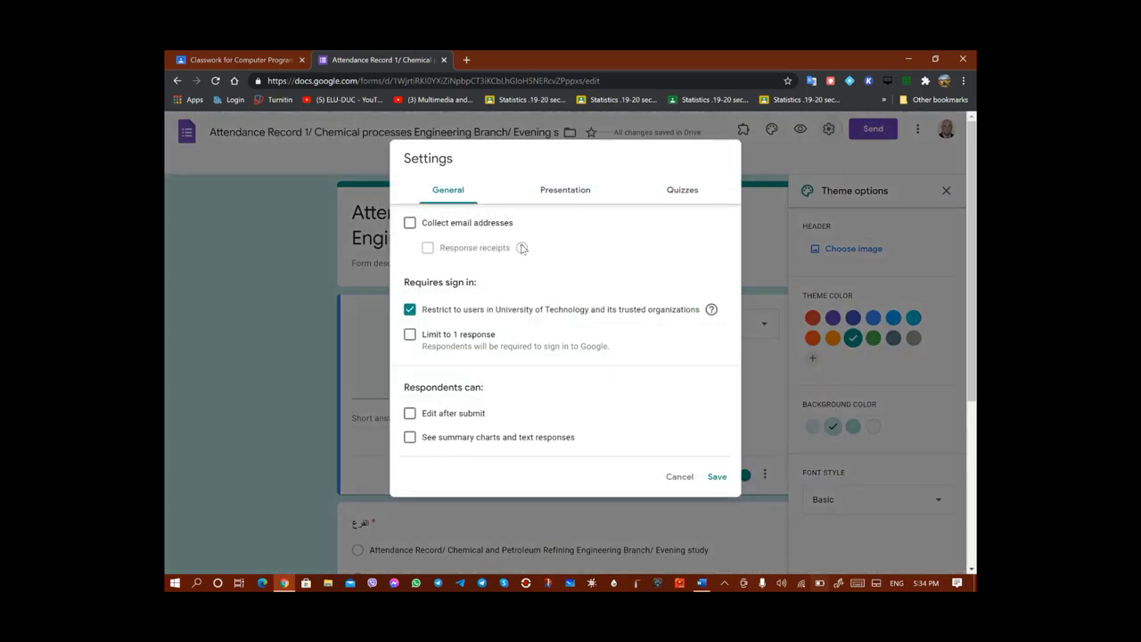
left_click(409, 337)
left_click(565, 192)
left_click(680, 194)
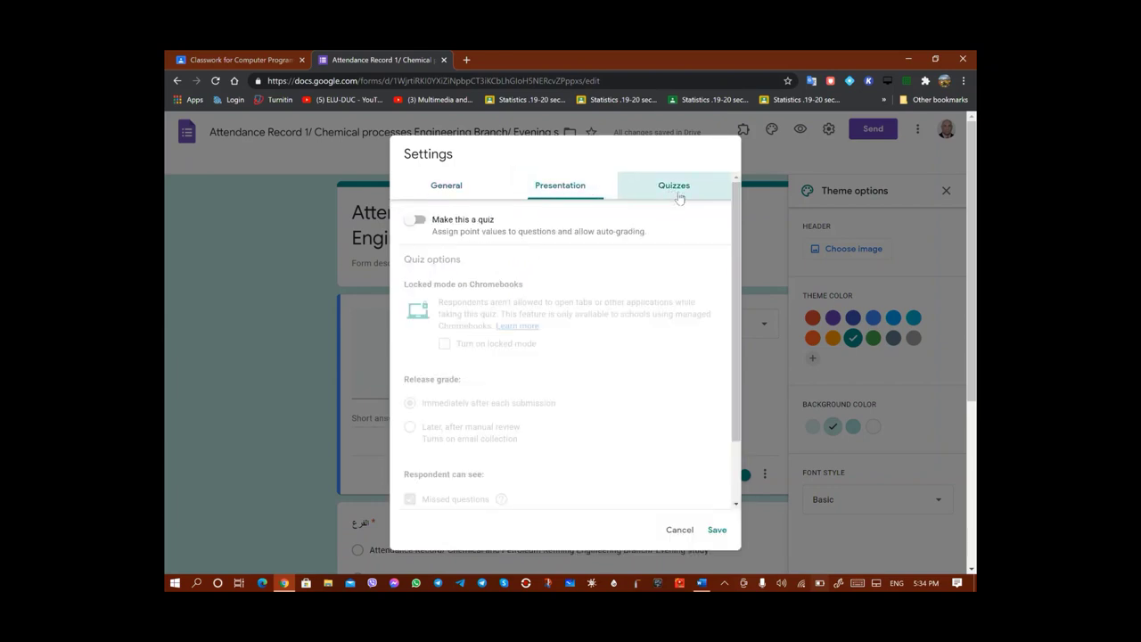
left_click(718, 530)
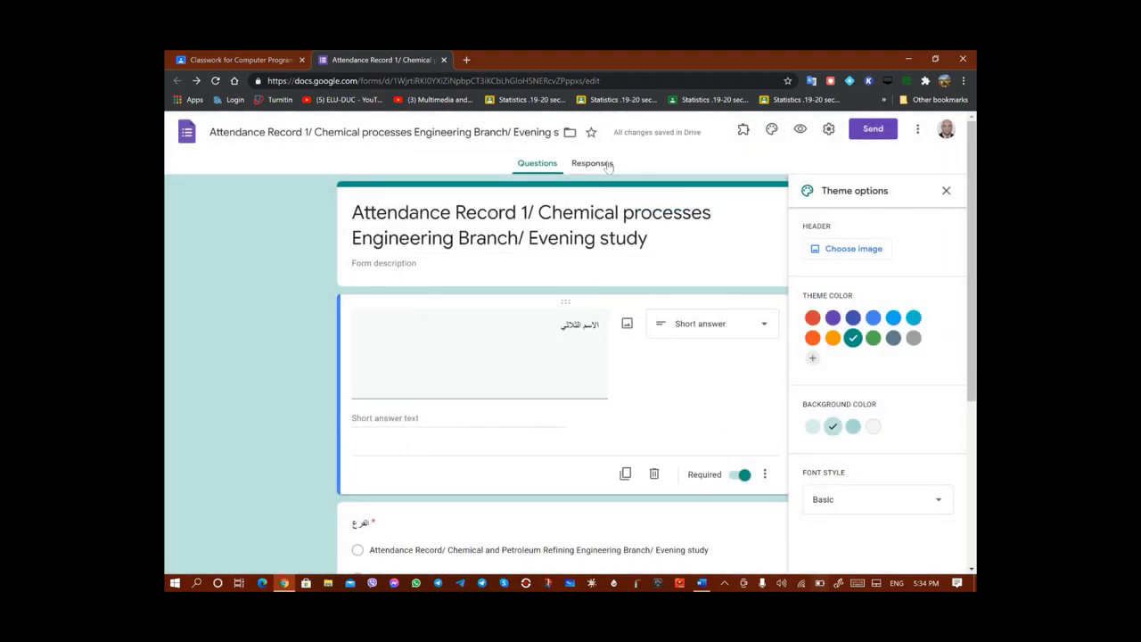
Create a new spreadsheet as the form's response destination, then close the spreadsheet
left_click(603, 165)
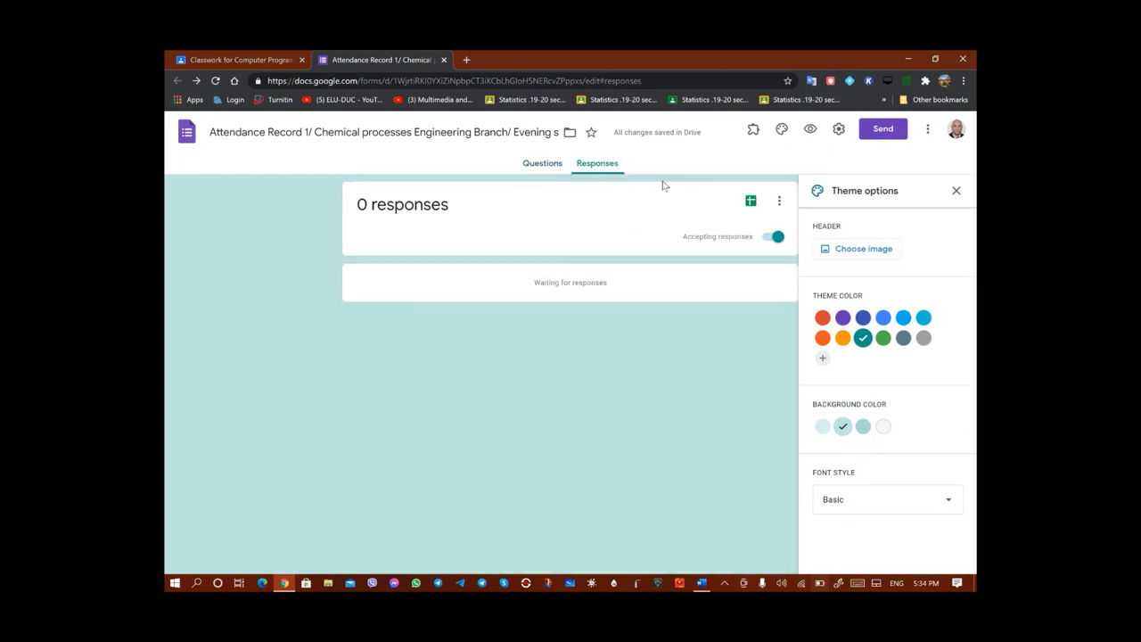
left_click(751, 202)
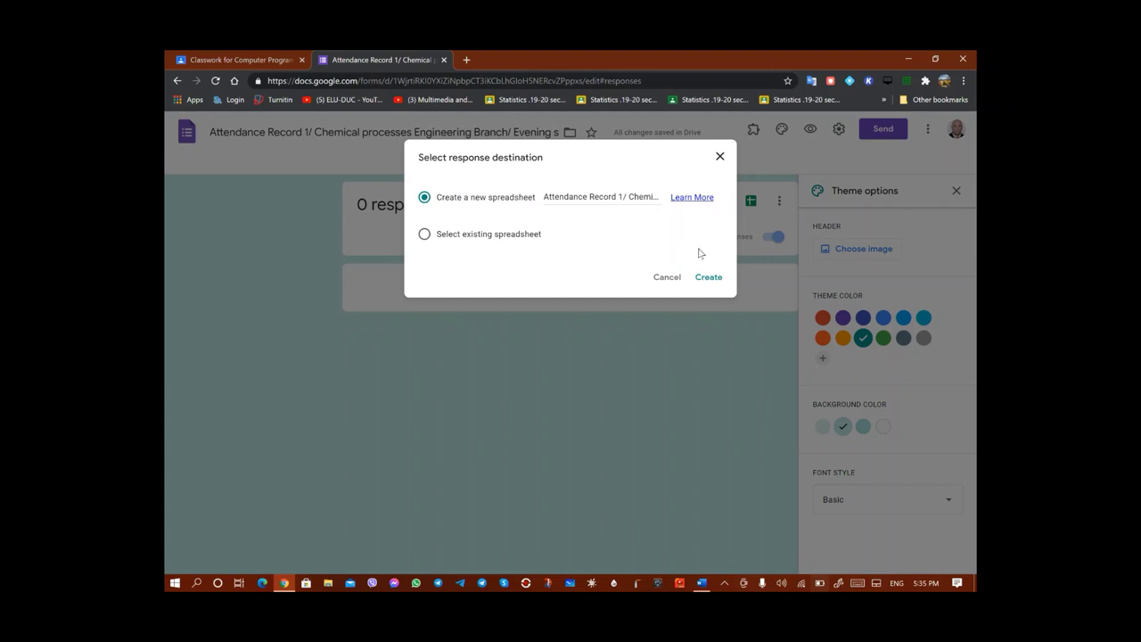
left_click(707, 277)
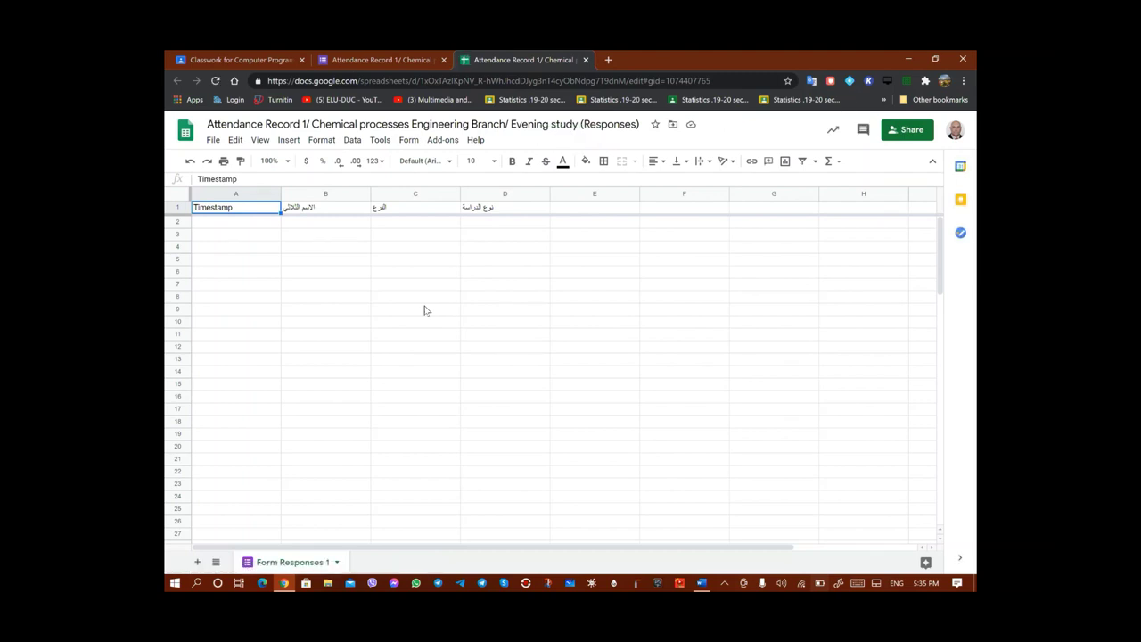
left_click(585, 60)
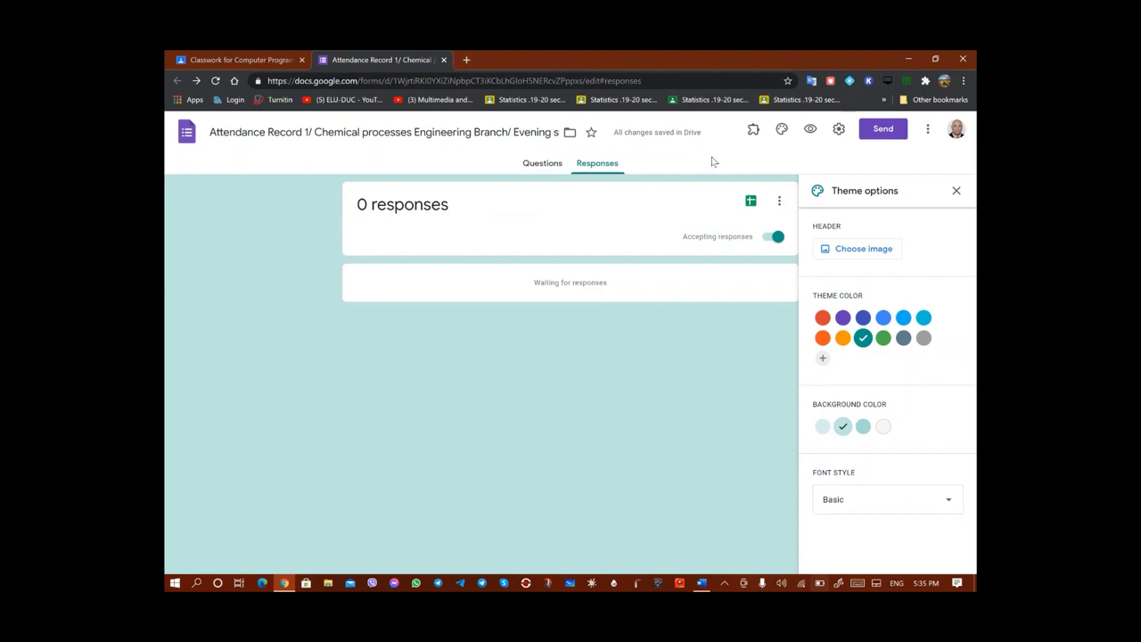
Close the theme options and preview the form as a respondent, checking all its questions before closing the preview
left_click(781, 130)
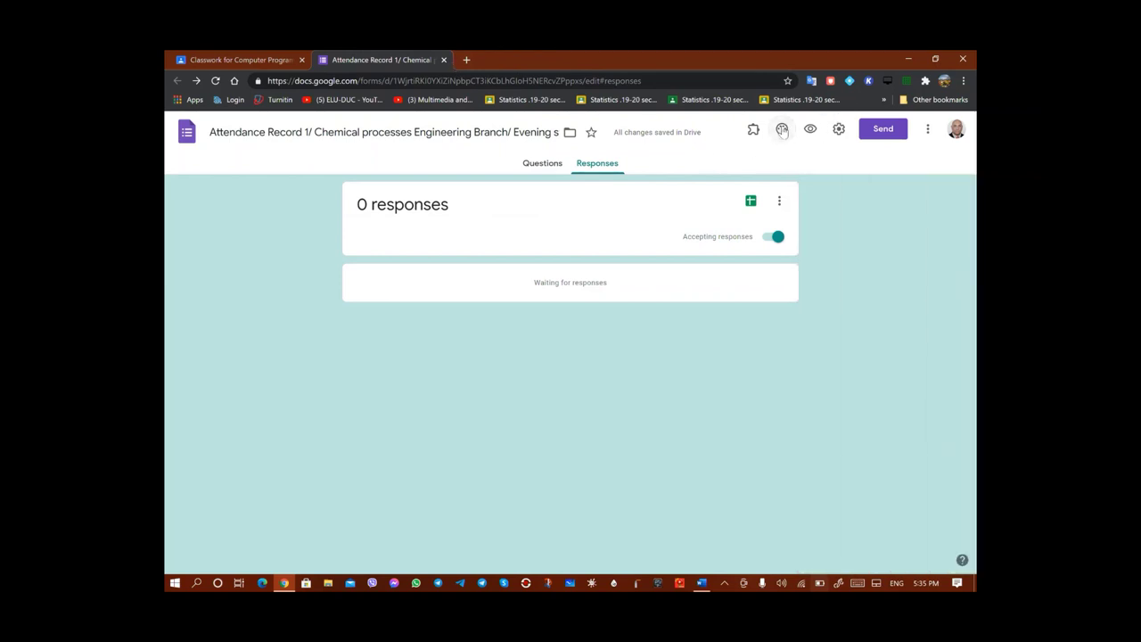
left_click(810, 130)
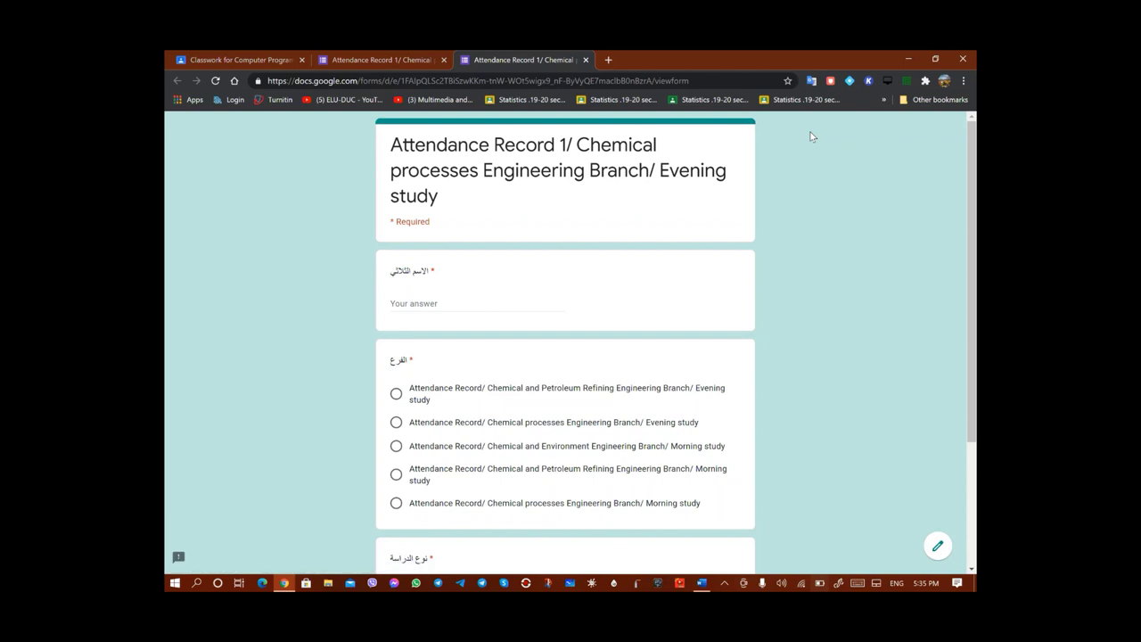
scroll(811, 136, "down", 2)
scroll(811, 136, "up", 2)
scroll(810, 135, "down", 2)
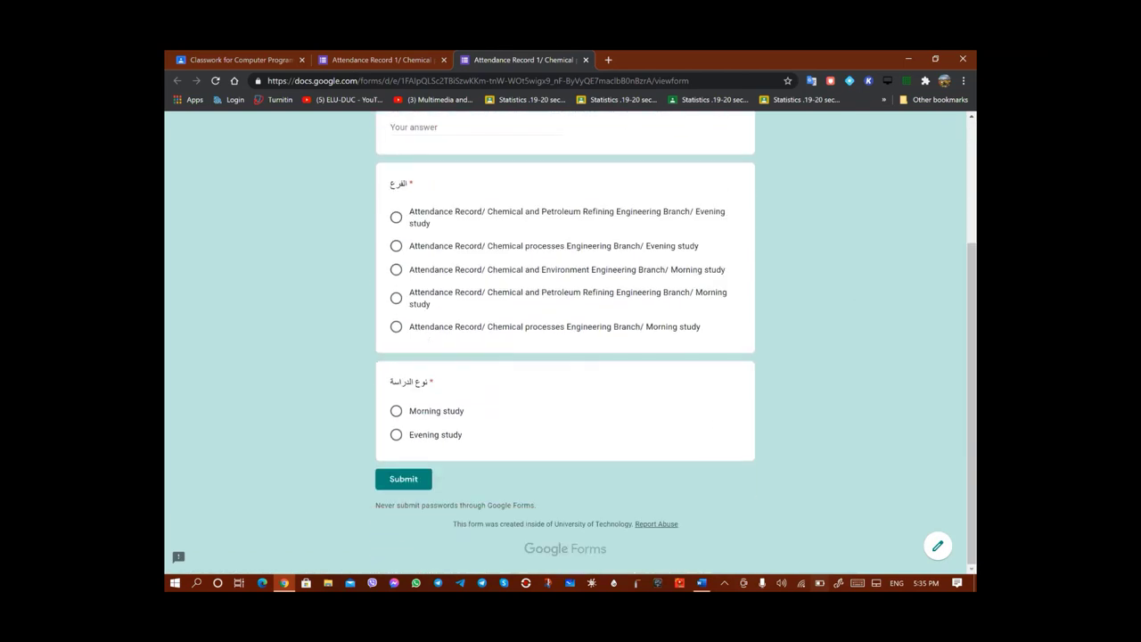
scroll(565, 342, "up", 2)
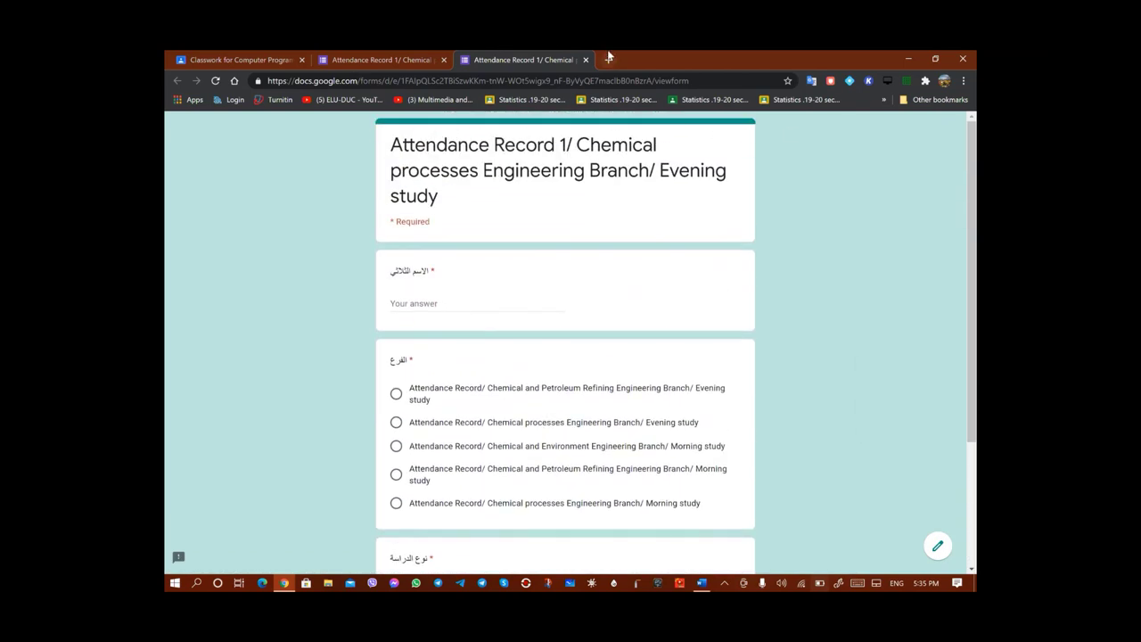
left_click(587, 60)
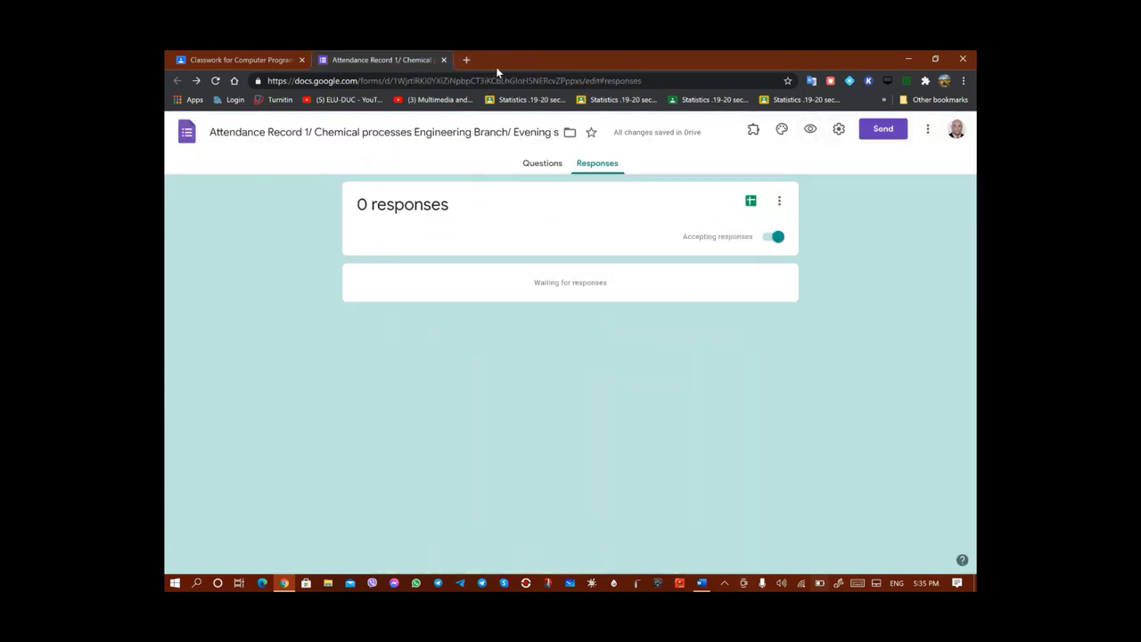
Close the form editor, return to the Classroom assignment and set its points to Ungraded
left_click(443, 60)
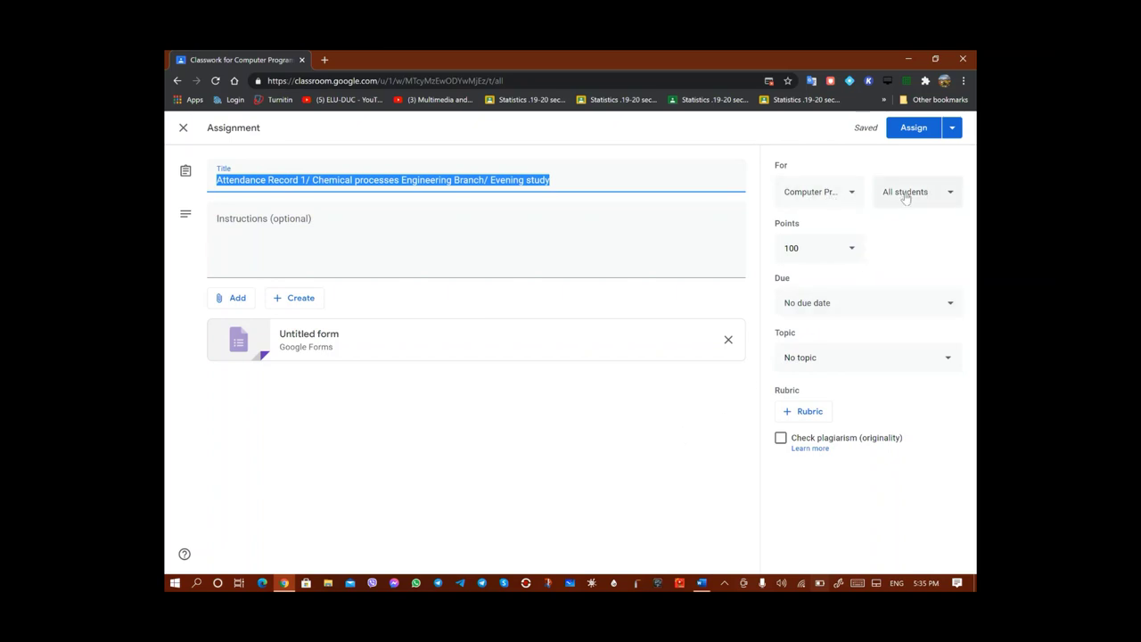
left_click(852, 250)
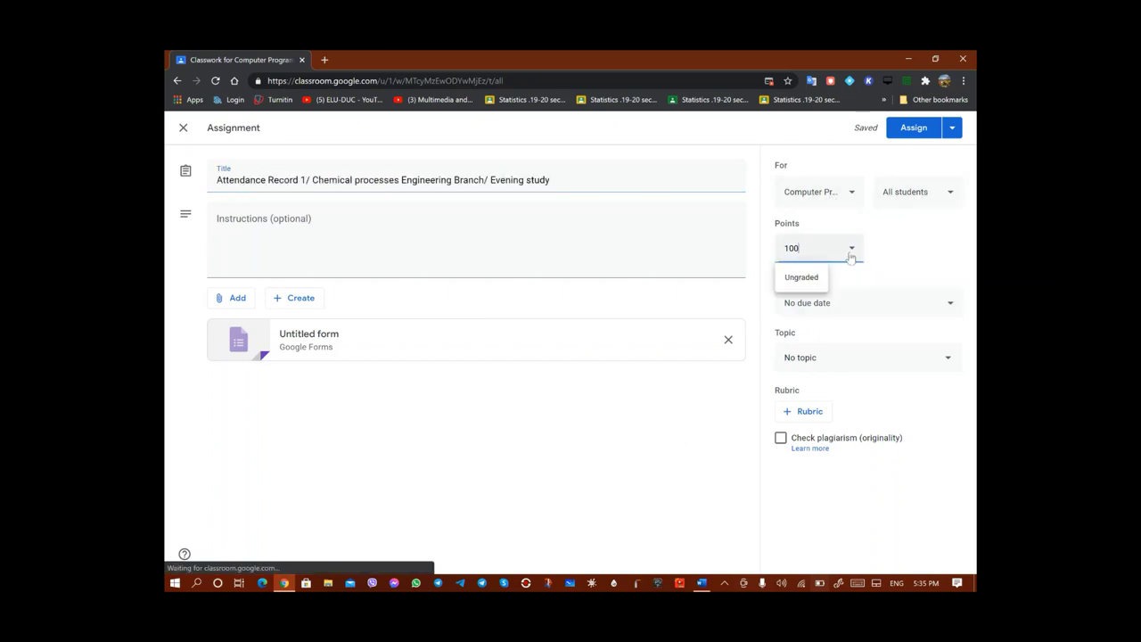
left_click(807, 279)
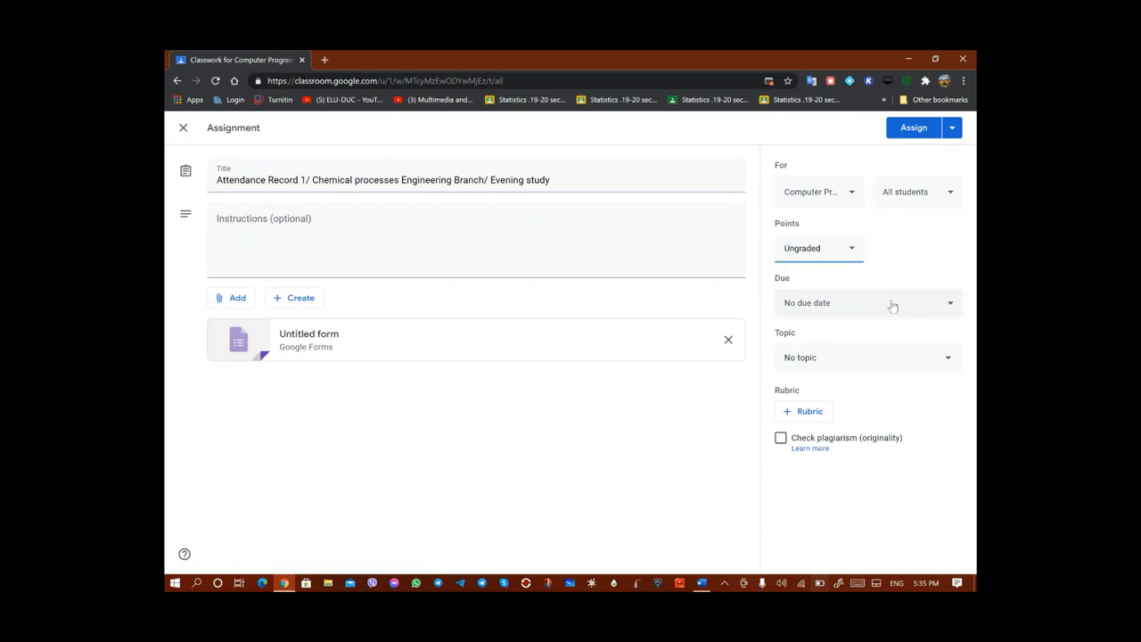
Set the assignment's due date to Dec 8, 2020 at 9:30 AM
left_click(952, 304)
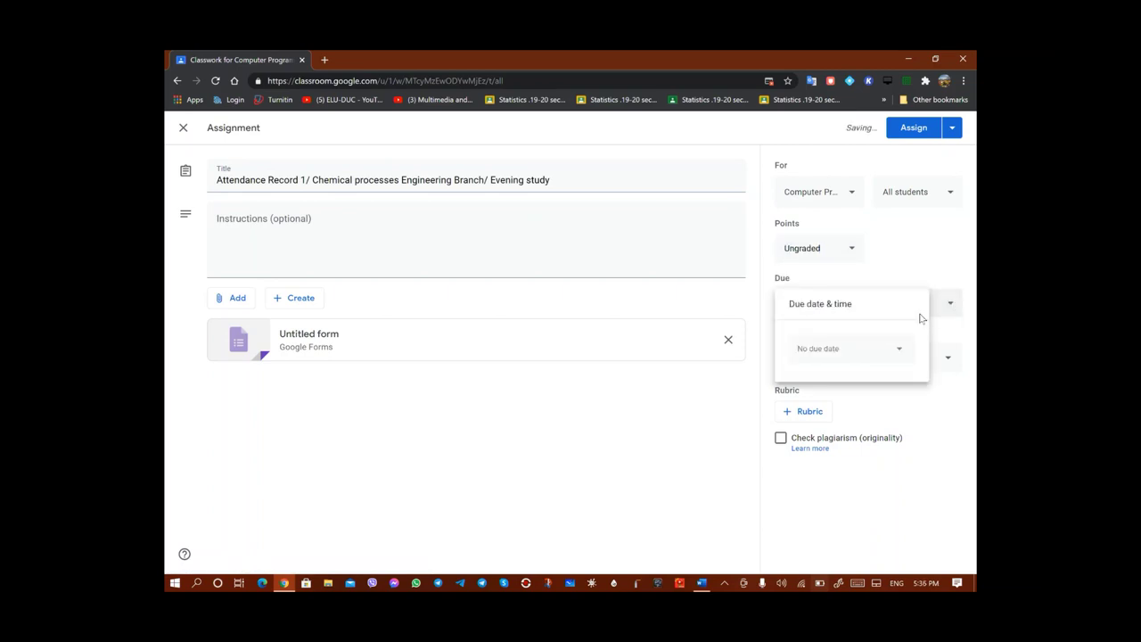
left_click(850, 356)
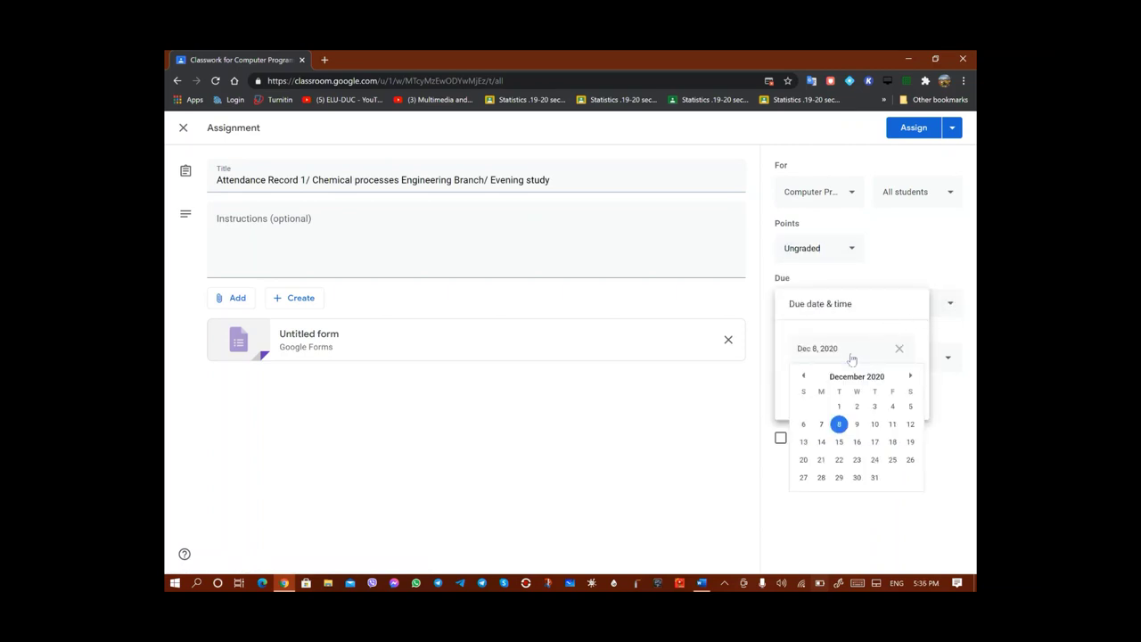
left_click(840, 425)
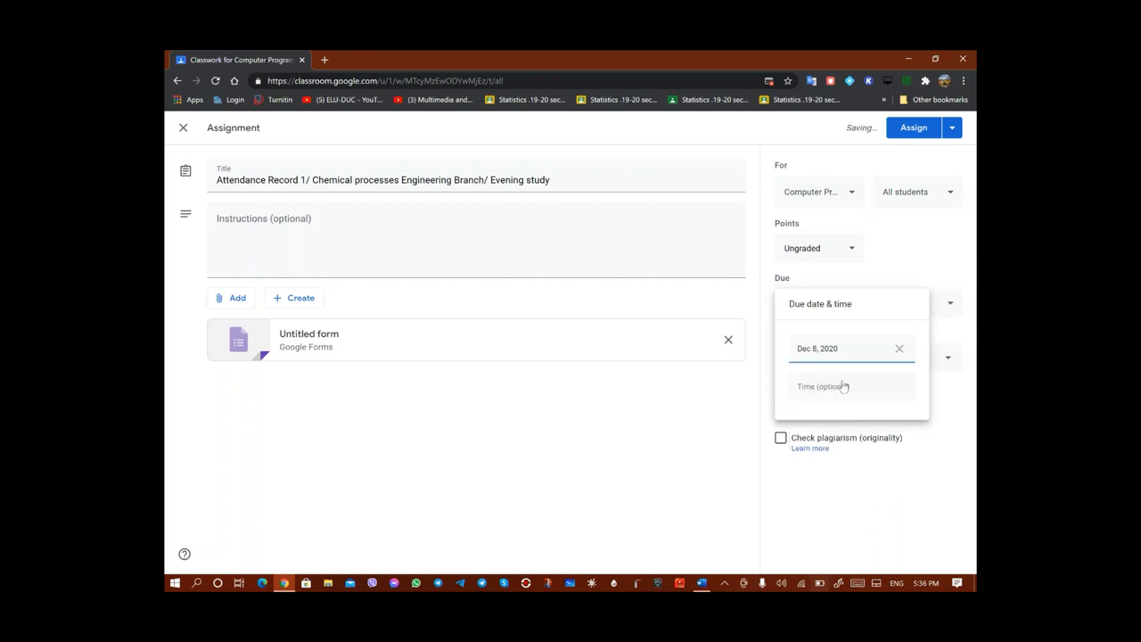
left_click(840, 383)
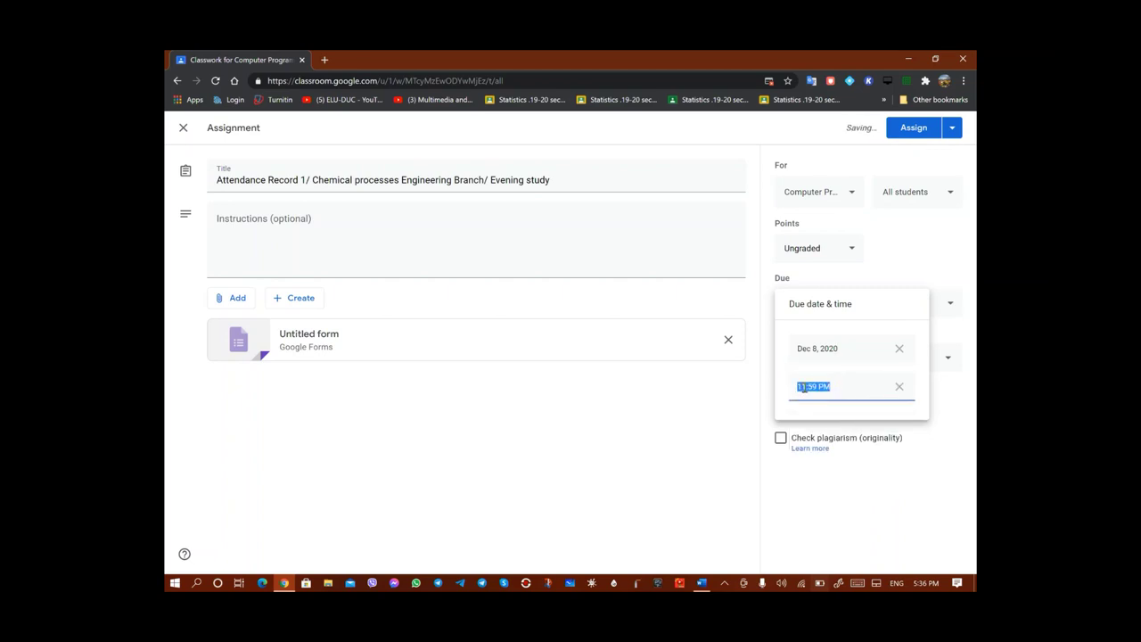
left_click(803, 388)
type("9:30 aM")
left_click(714, 431)
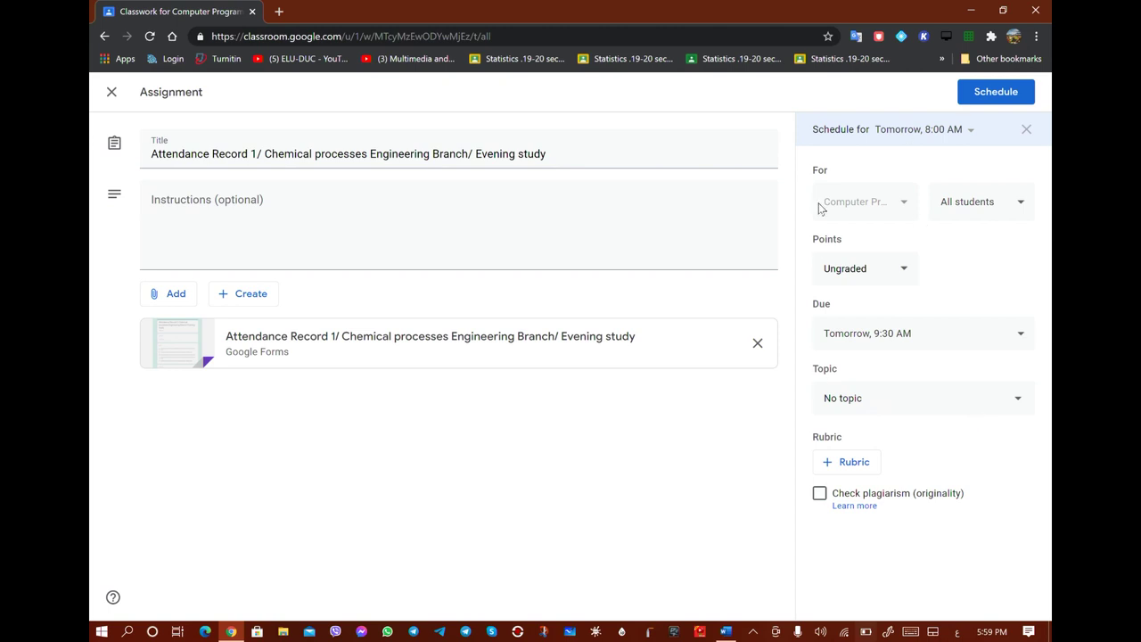
Put the assignment under the topic "#سجل الحضور" and schedule it for tomorrow at 8:00 AM
left_click(1015, 399)
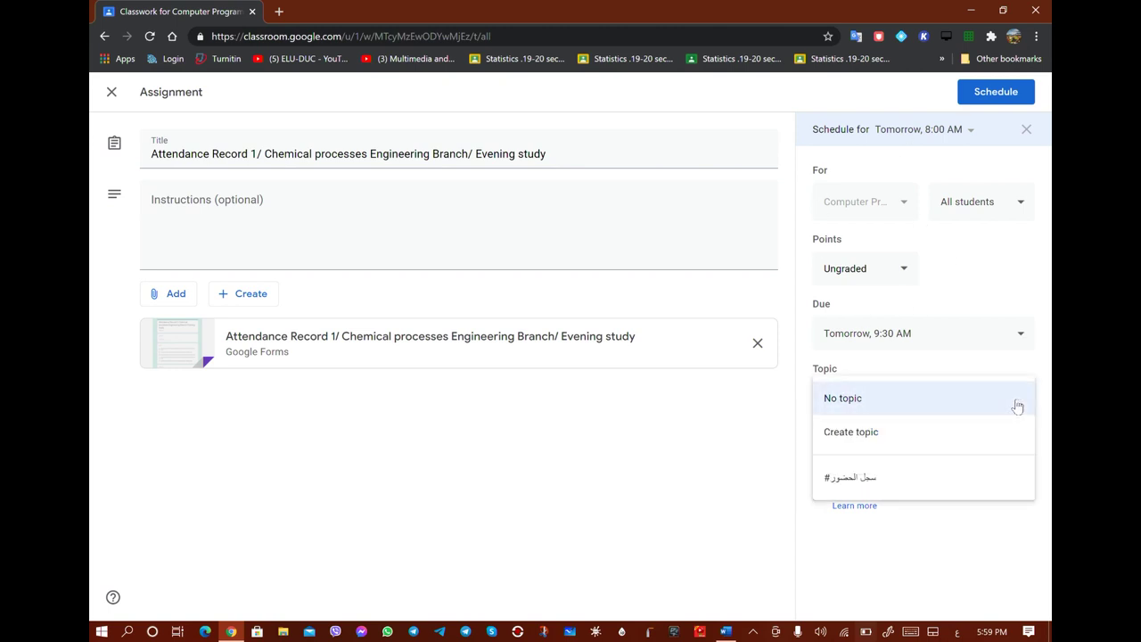
left_click(869, 482)
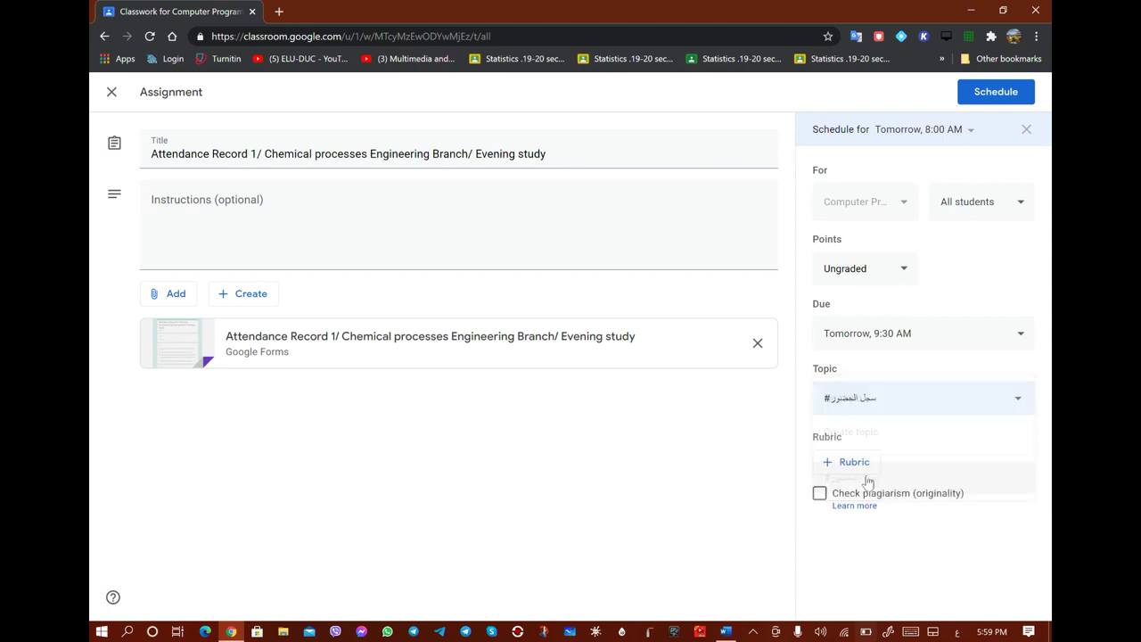
left_click(997, 94)
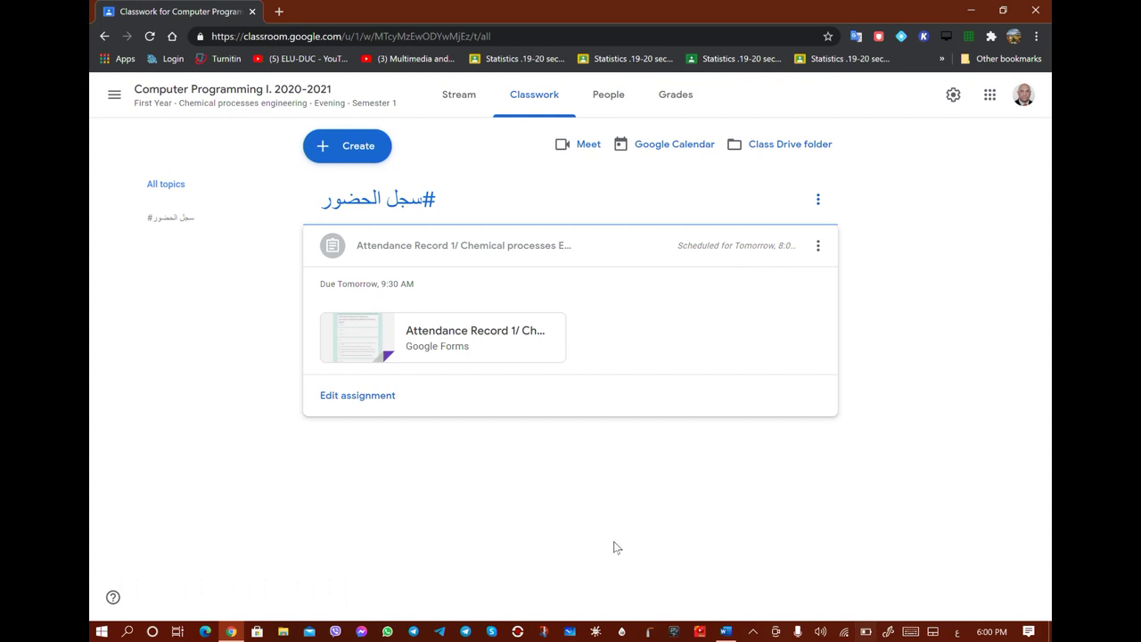
left_click(753, 631)
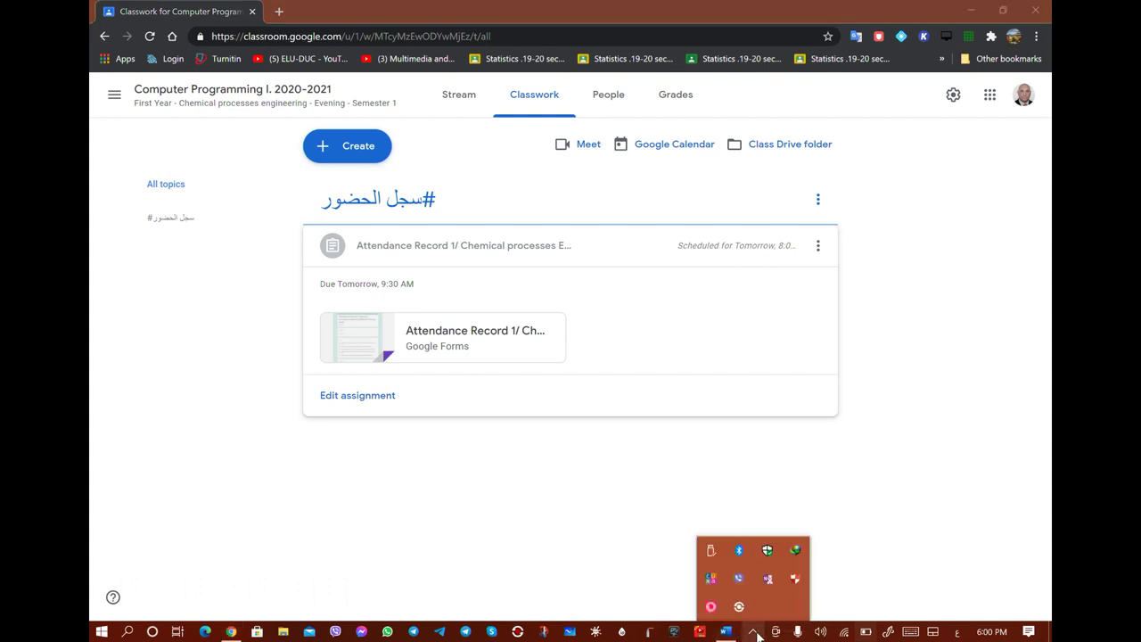
left_click(737, 609)
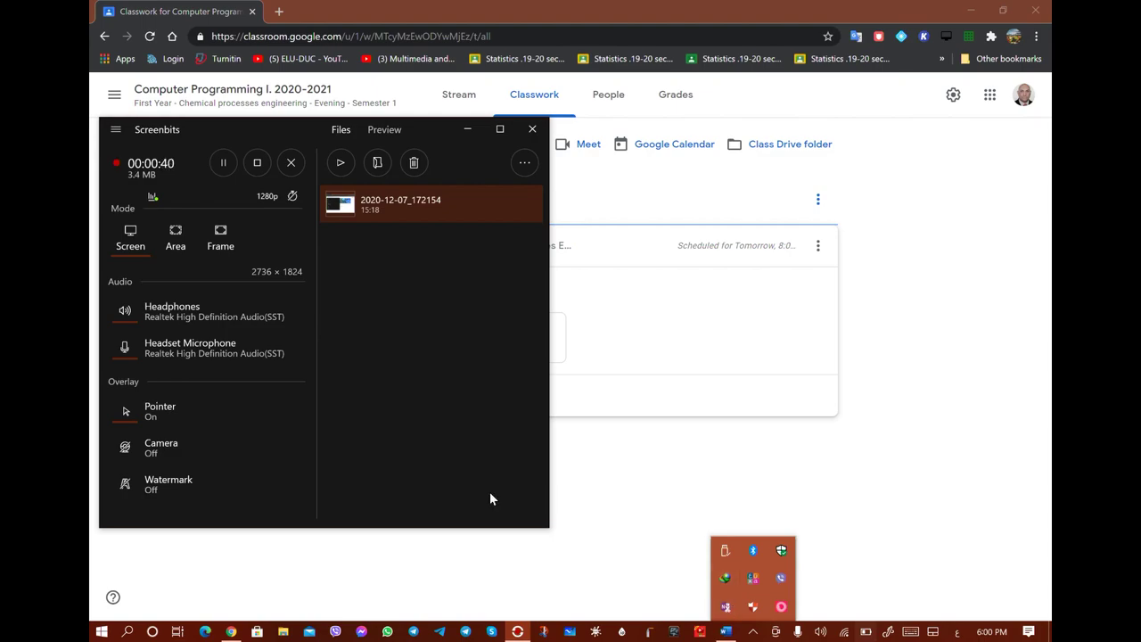